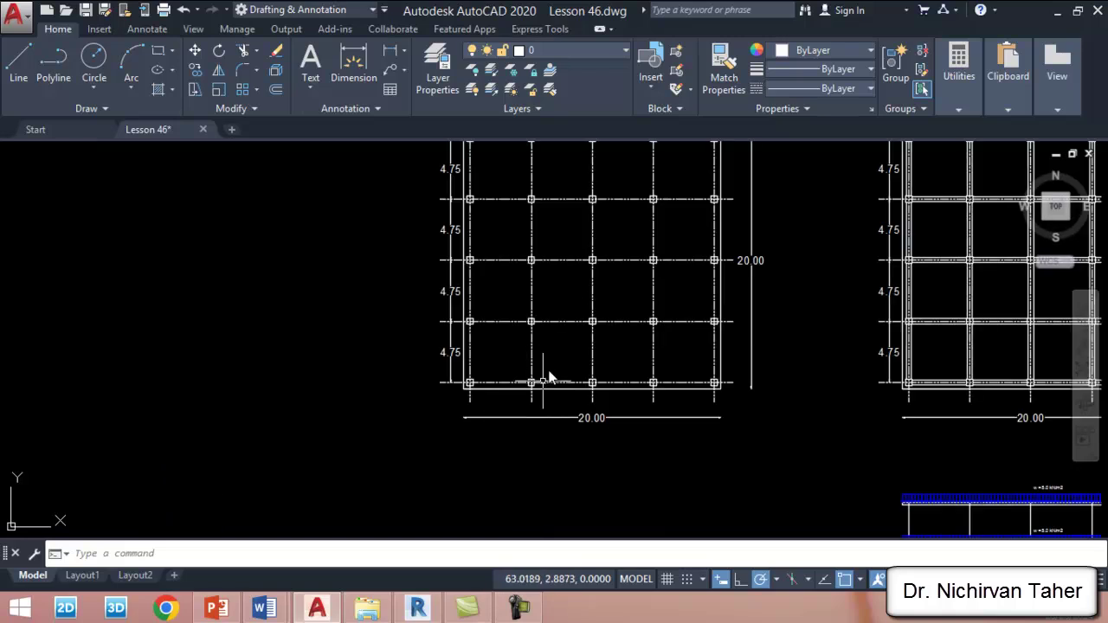
scroll(590, 433, "up", 3)
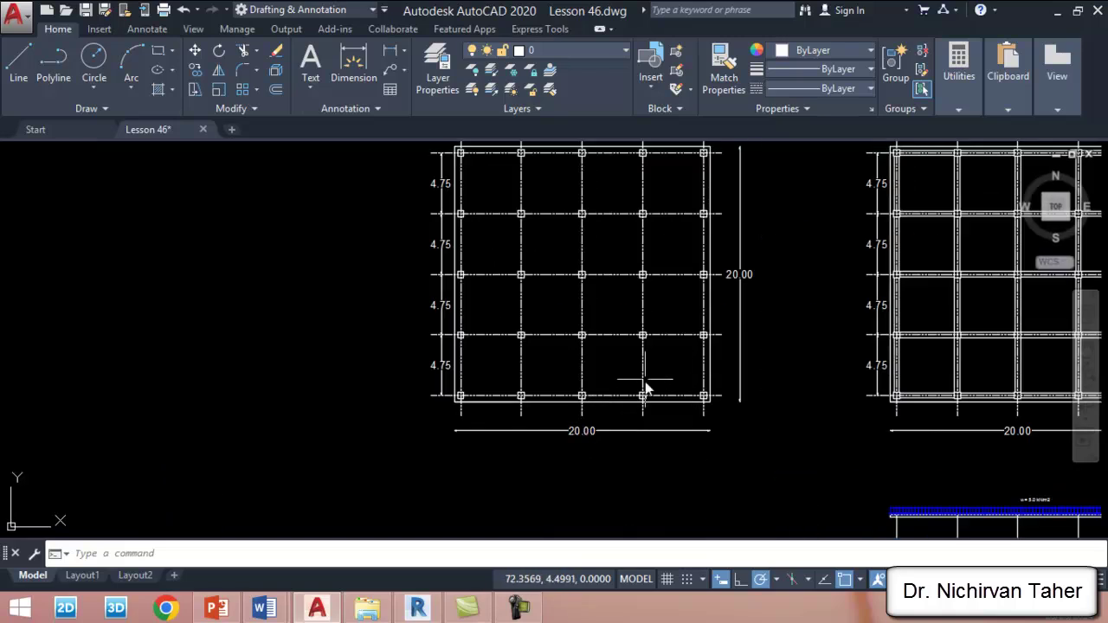
scroll(578, 440, "down", 2)
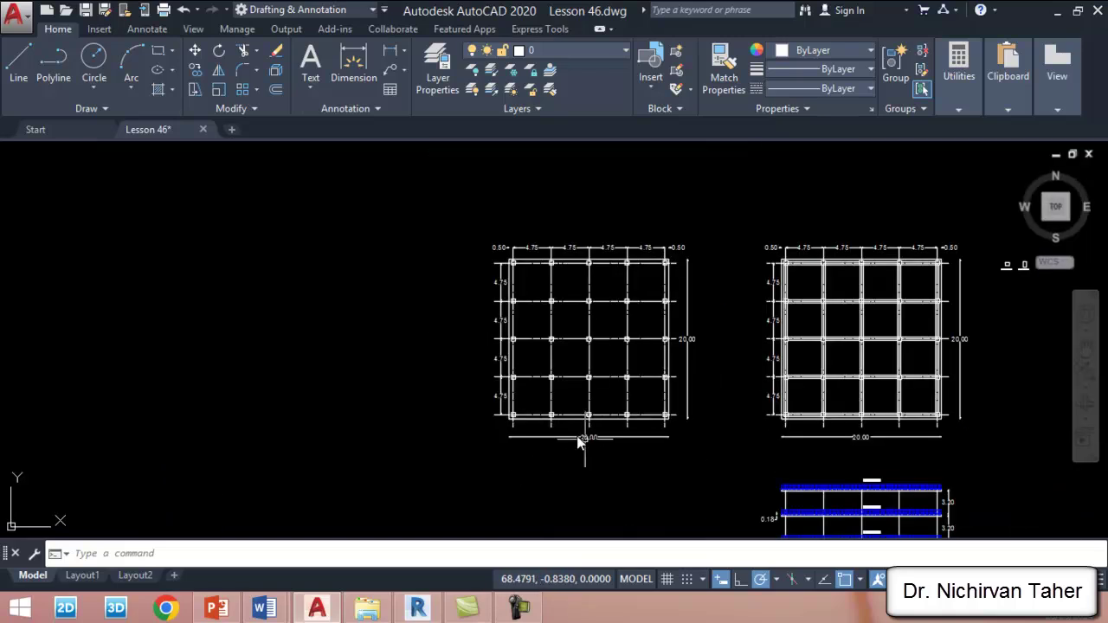
Step: Zoom in and out around the Lesson 46 section drawing in AutoCAD to inspect it
scroll(592, 440, "up", 2)
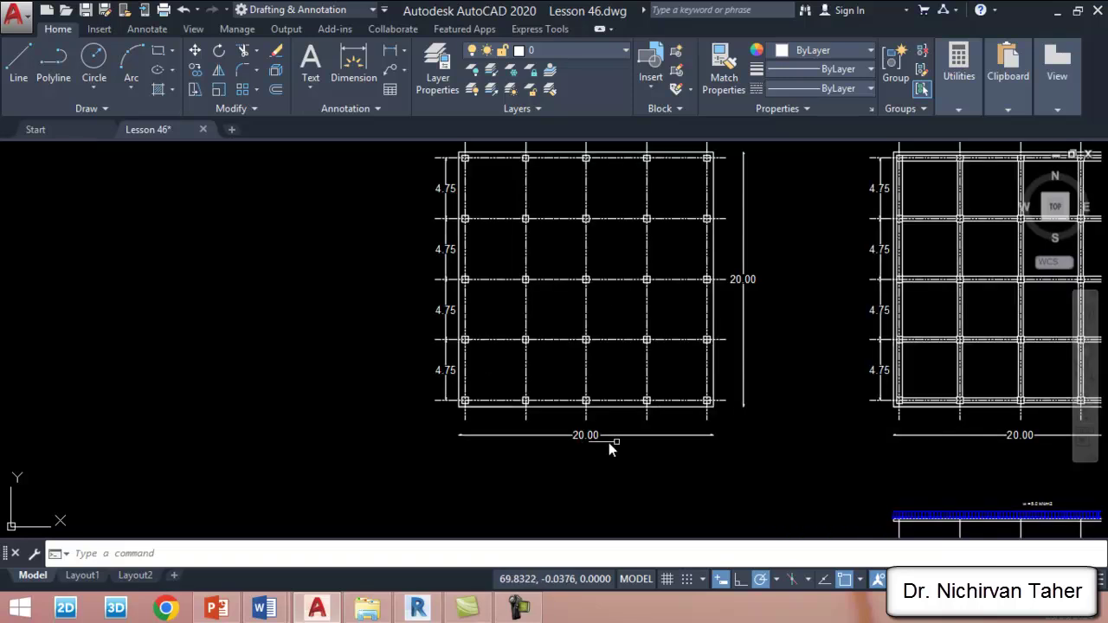
scroll(610, 443, "up", 4)
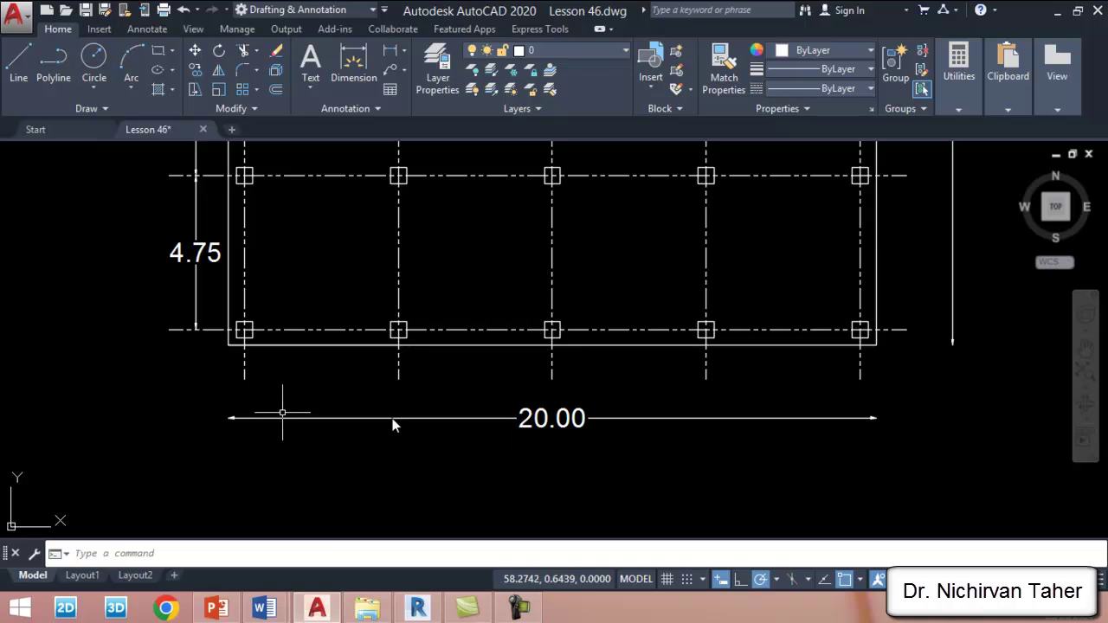
scroll(565, 443, "down", 4)
scroll(693, 454, "down", 3)
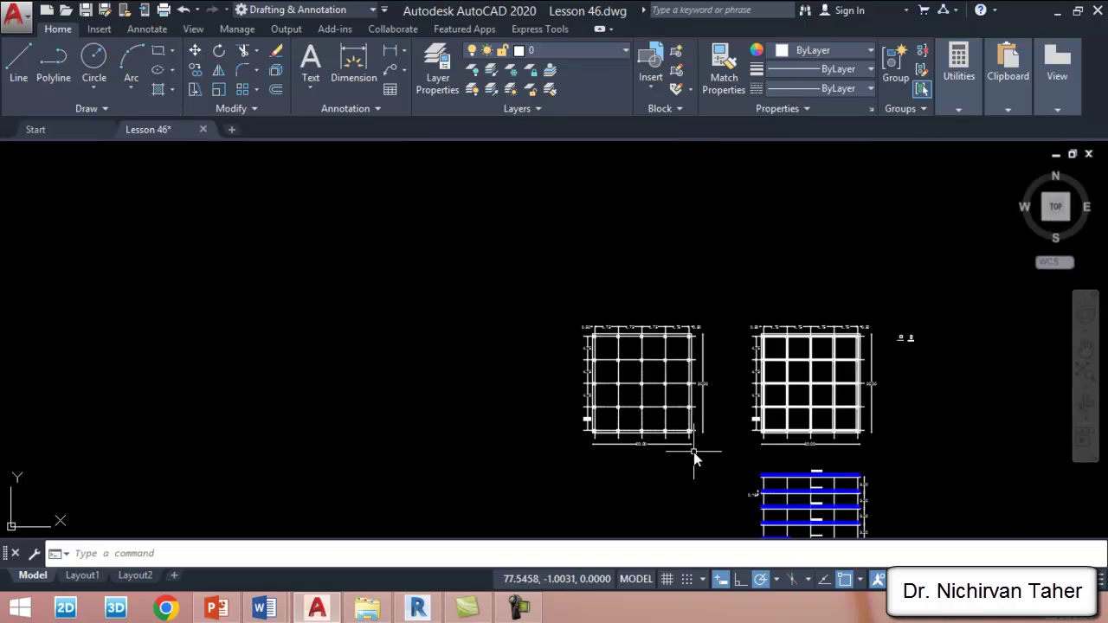
scroll(675, 349, "up", 5)
scroll(554, 269, "down", 2)
scroll(631, 314, "up", 4)
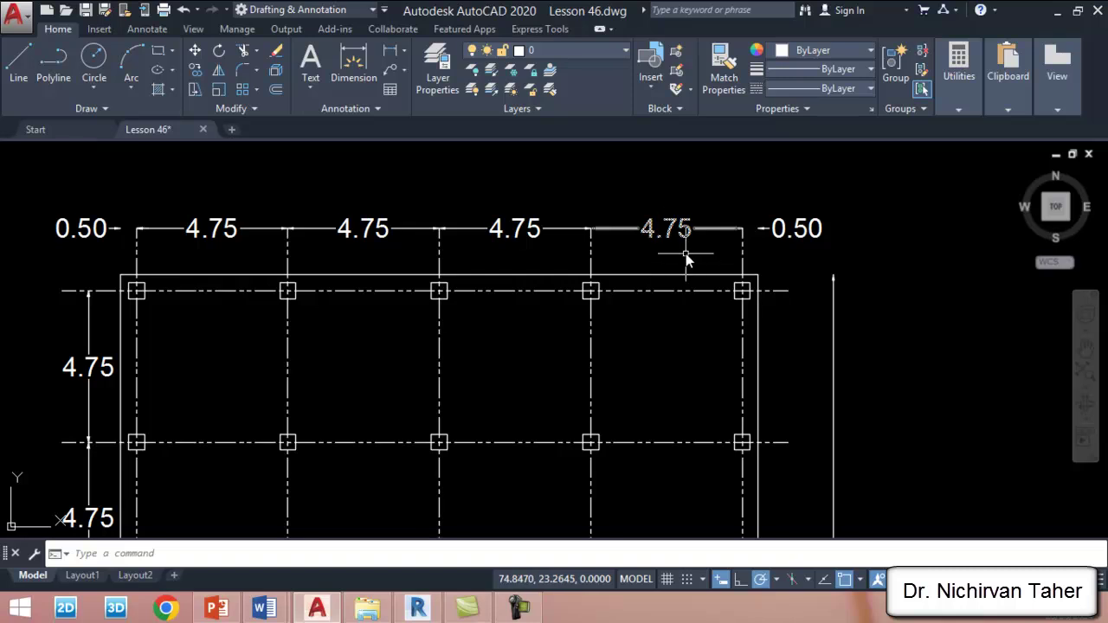
scroll(706, 229, "down", 2)
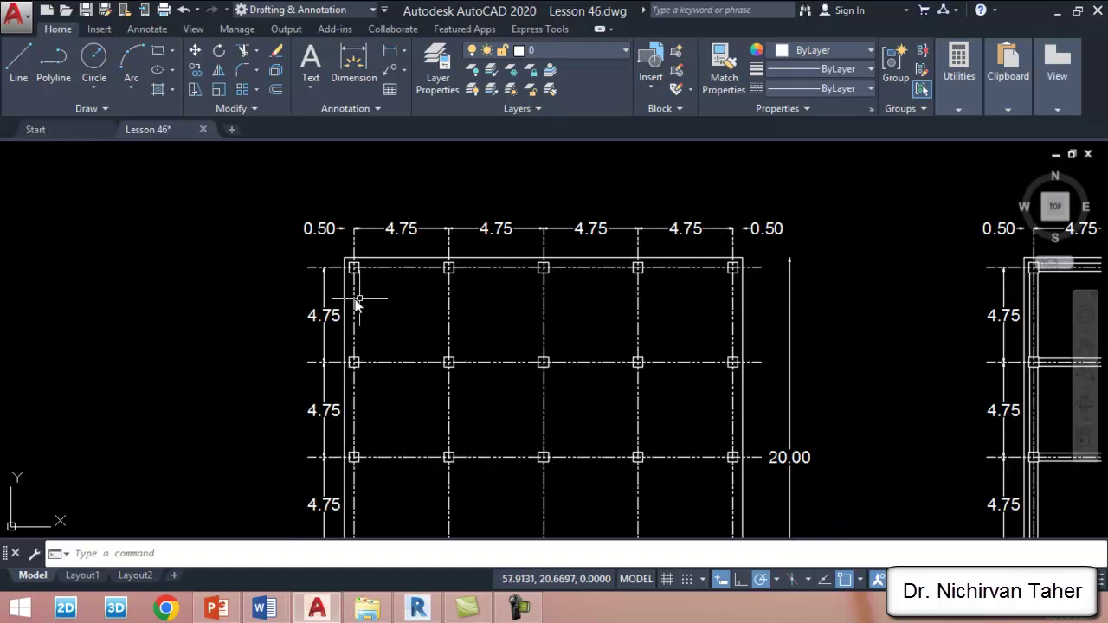
scroll(339, 296, "down", 2)
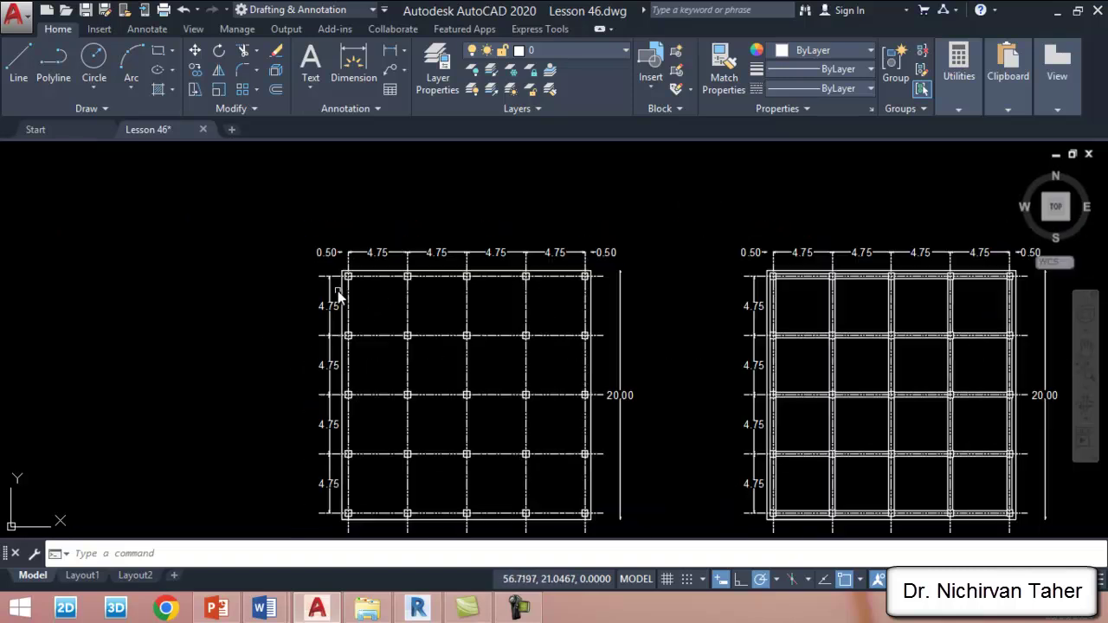
scroll(332, 472, "up", 2)
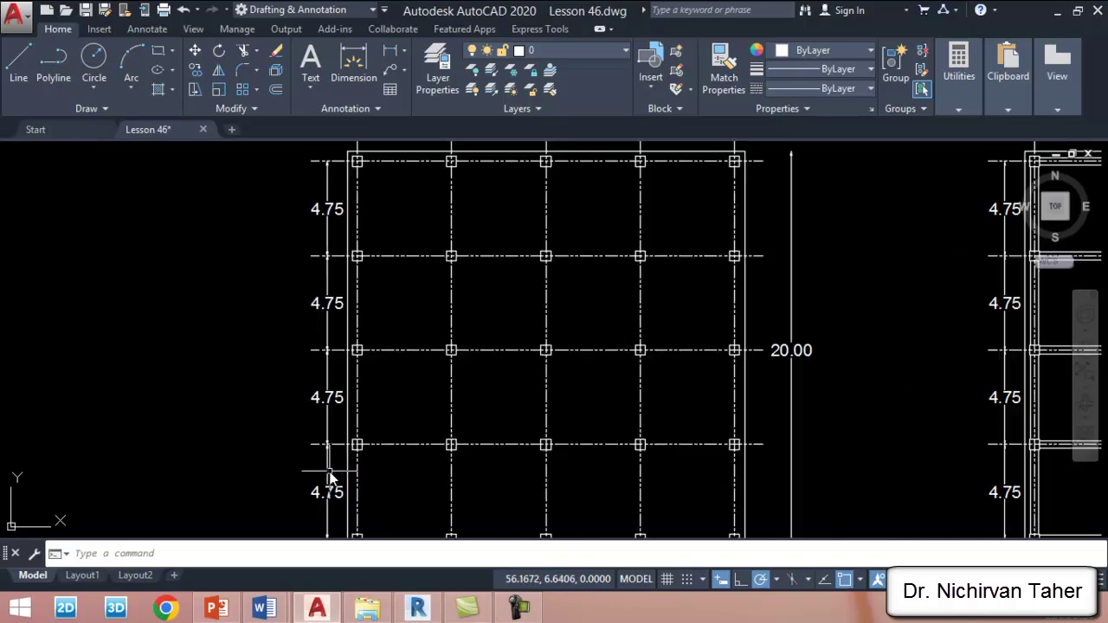
scroll(477, 340, "down", 2)
scroll(392, 484, "up", 2)
scroll(407, 481, "down", 2)
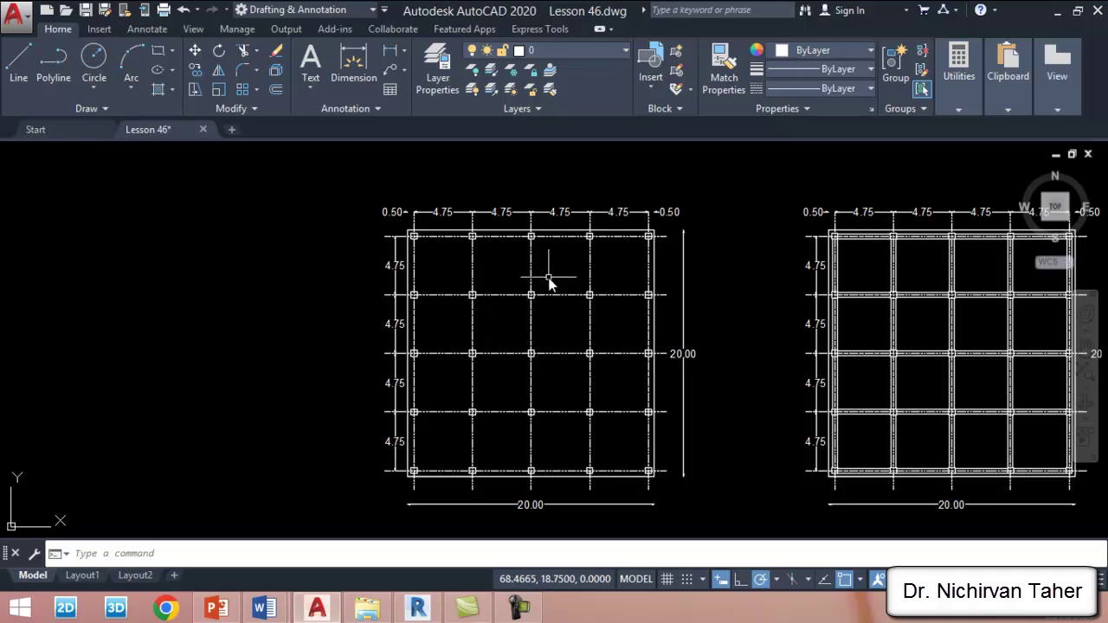
scroll(674, 232, "up", 3)
scroll(389, 285, "down", 3)
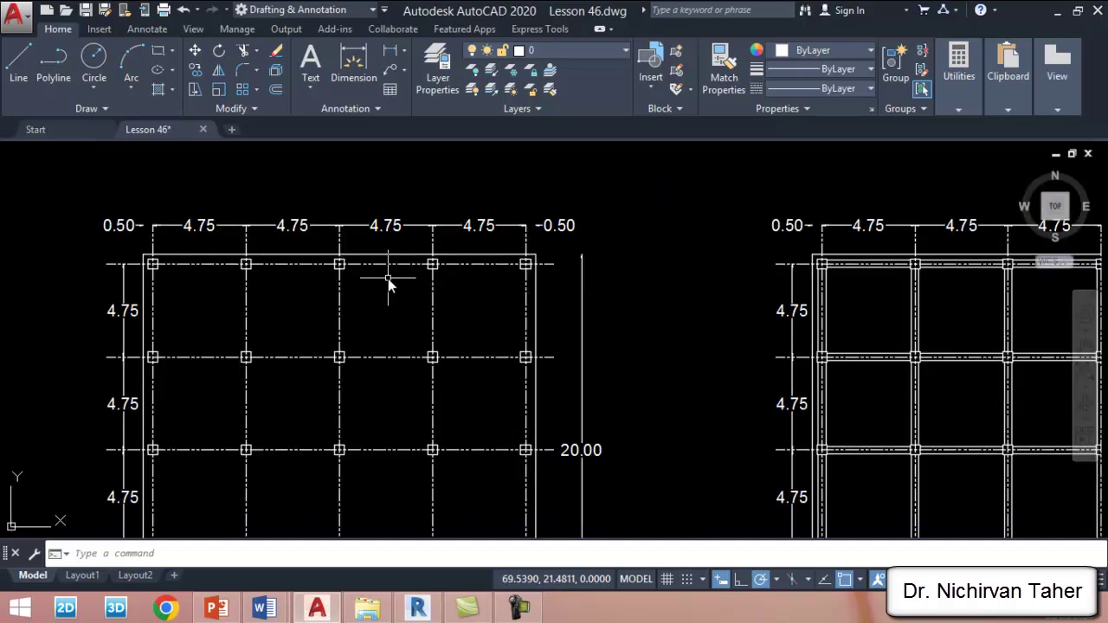
scroll(518, 212, "up", 3)
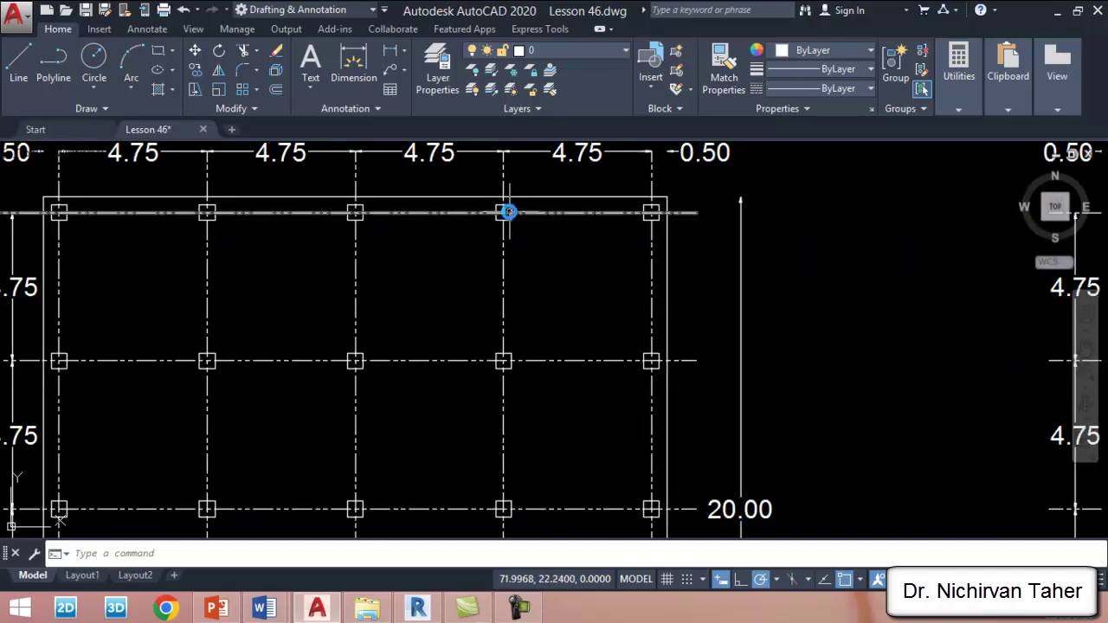
scroll(485, 230, "down", 3)
scroll(693, 245, "up", 3)
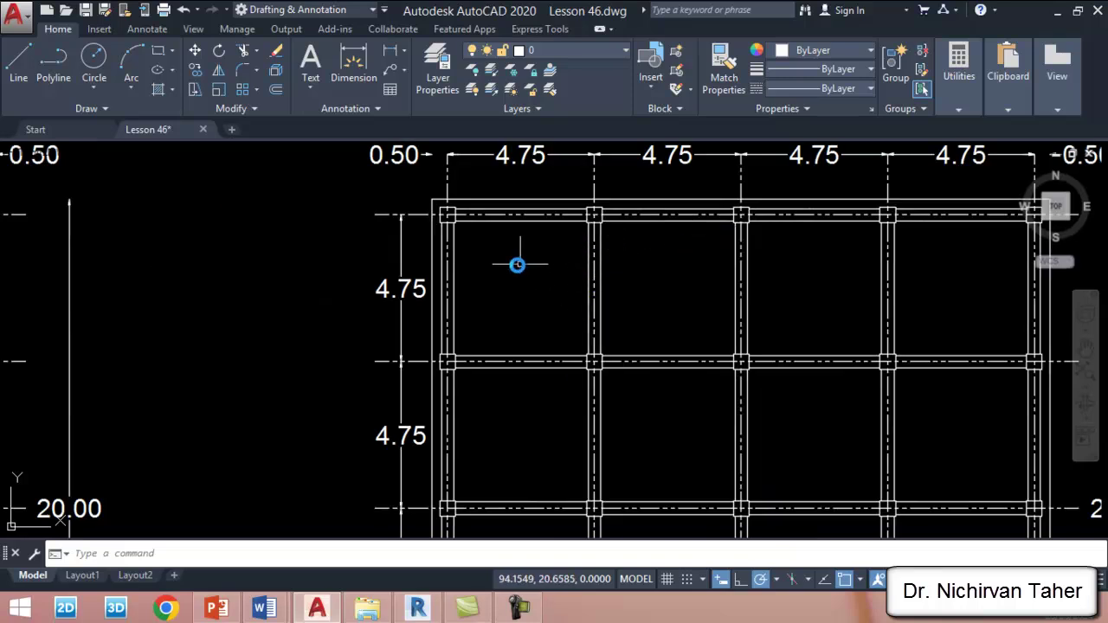
scroll(514, 263, "down", 2)
scroll(595, 286, "down", 2)
scroll(883, 255, "up", 5)
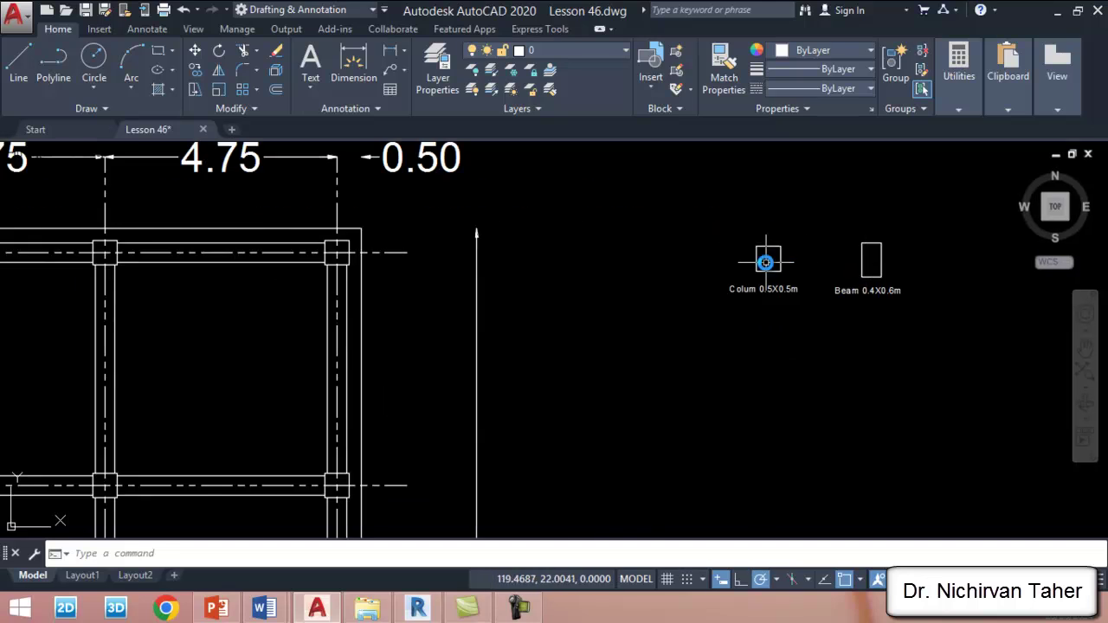
scroll(770, 264, "up", 2)
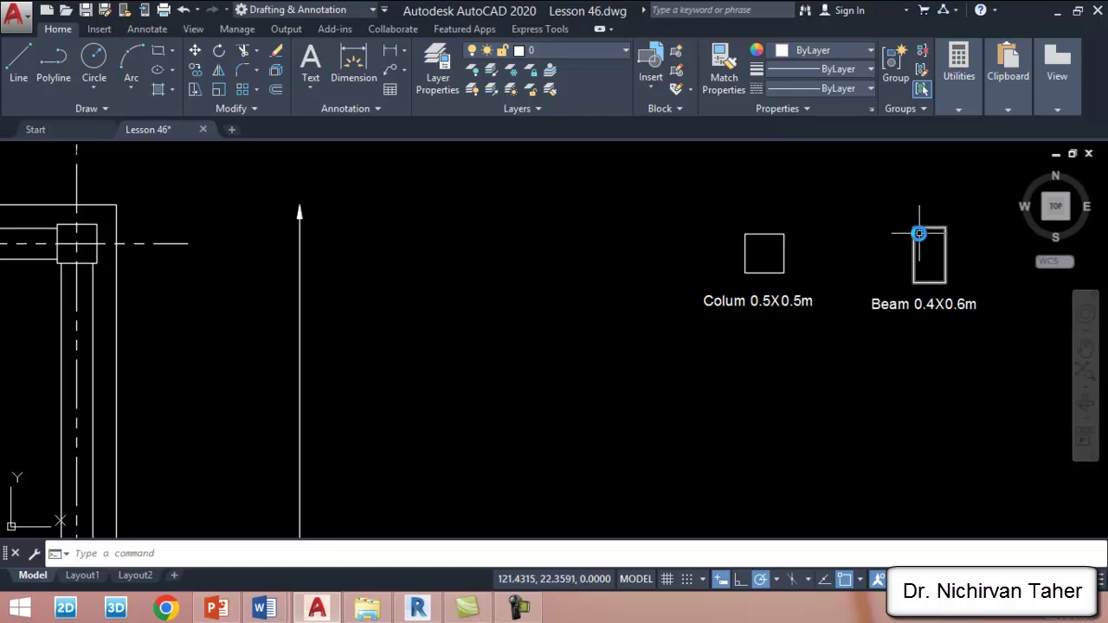
scroll(920, 234, "down", 5)
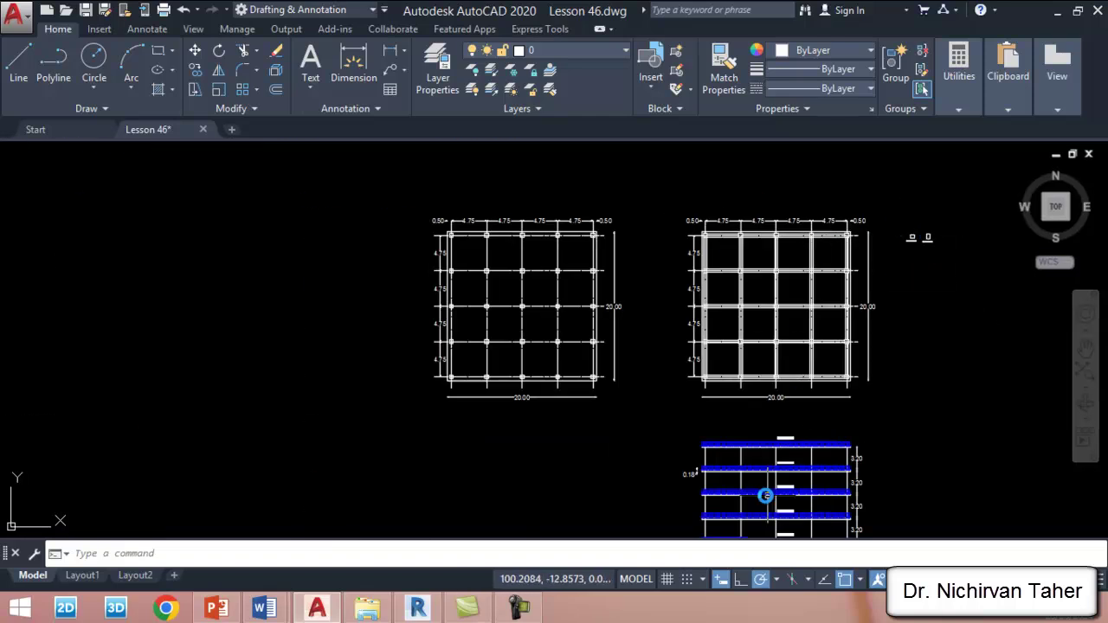
scroll(758, 490, "up", 8)
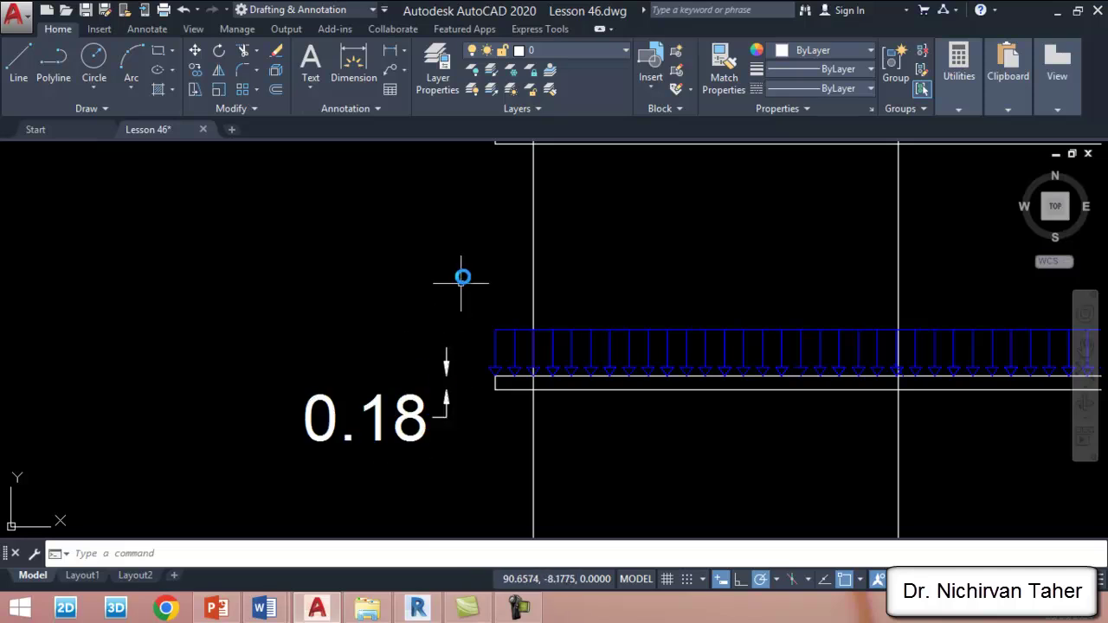
scroll(485, 259, "down", 10)
scroll(533, 262, "up", 4)
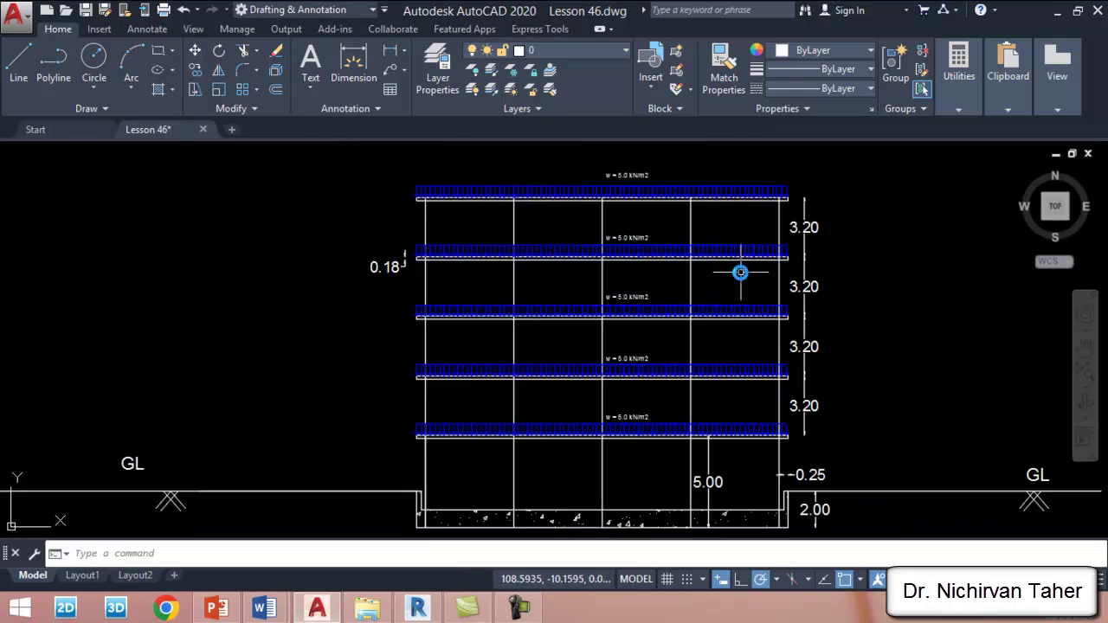
scroll(740, 272, "down", 2)
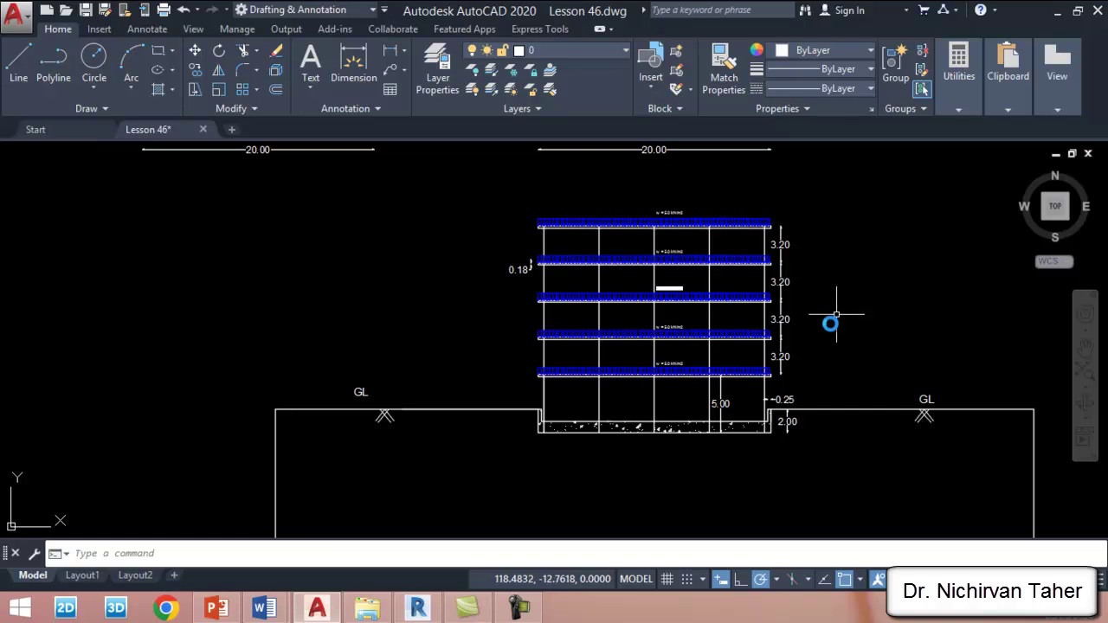
scroll(855, 407, "up", 2)
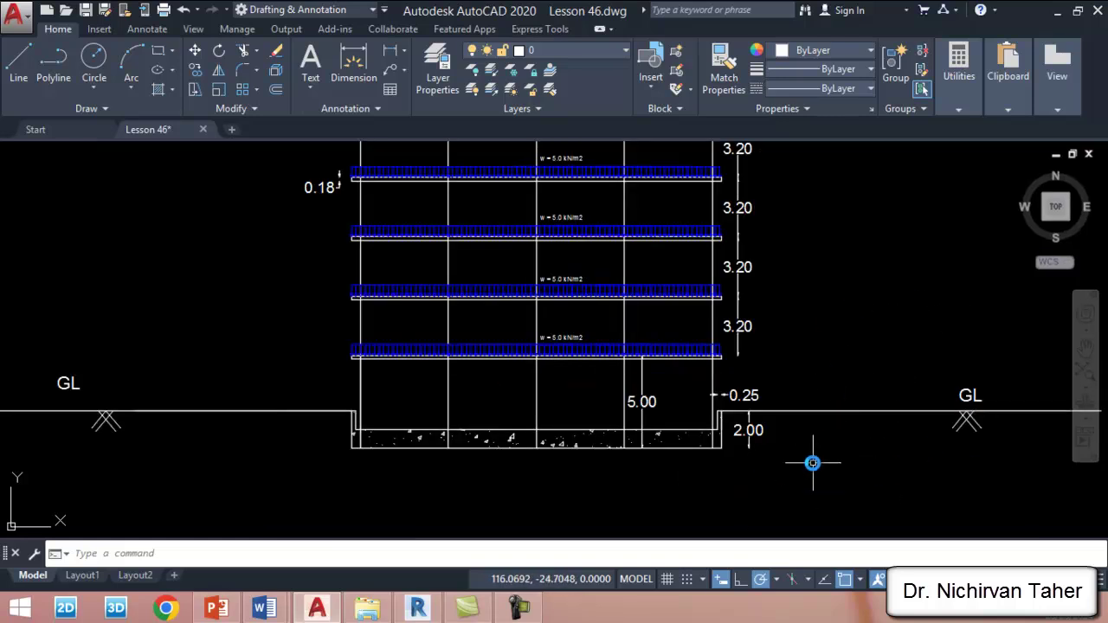
scroll(794, 478, "down", 2)
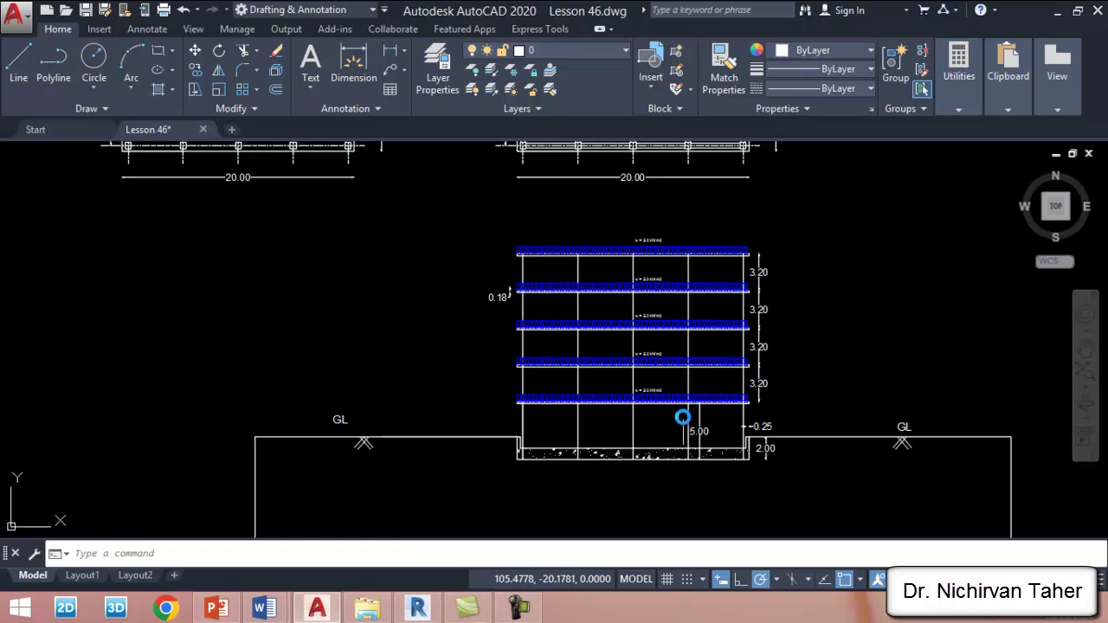
scroll(739, 444, "up", 1)
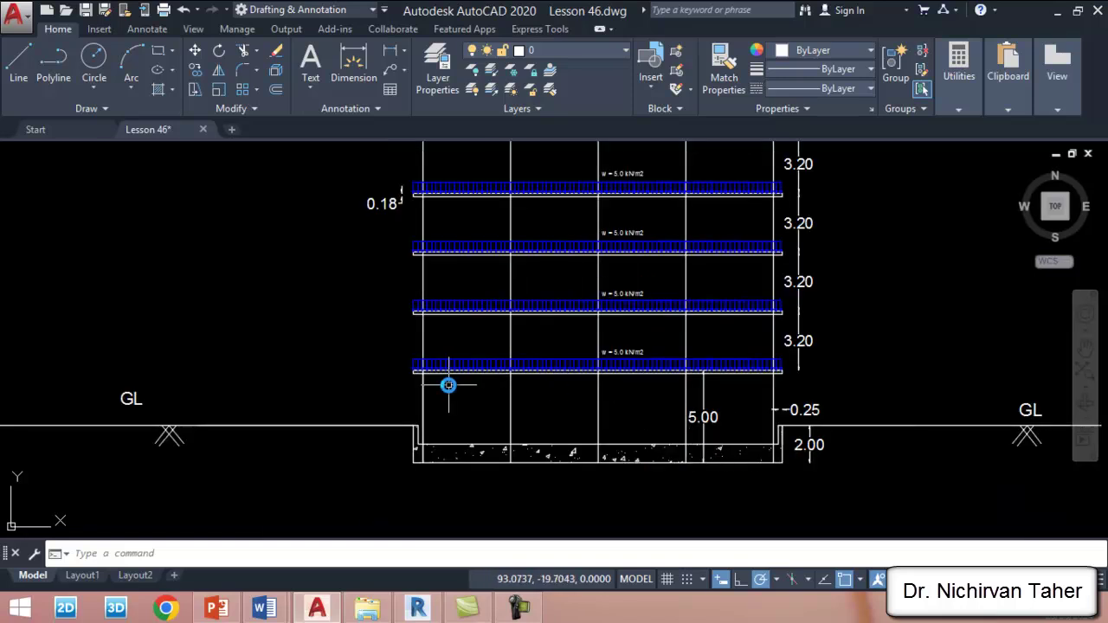
scroll(448, 386, "down", 2)
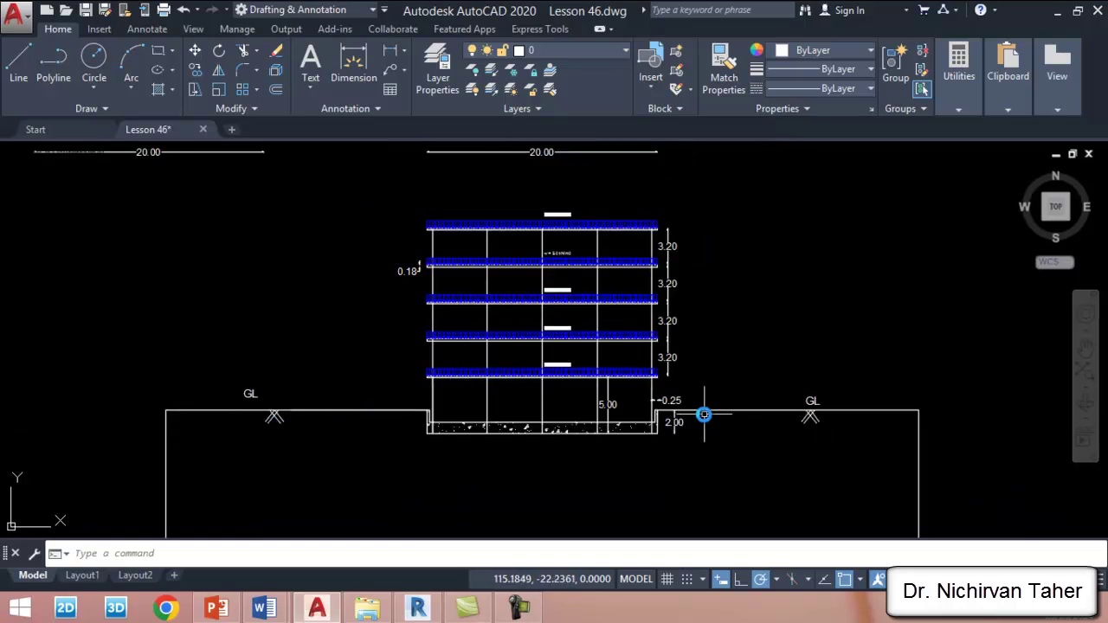
scroll(301, 433, "up", 2)
scroll(396, 373, "down", 1)
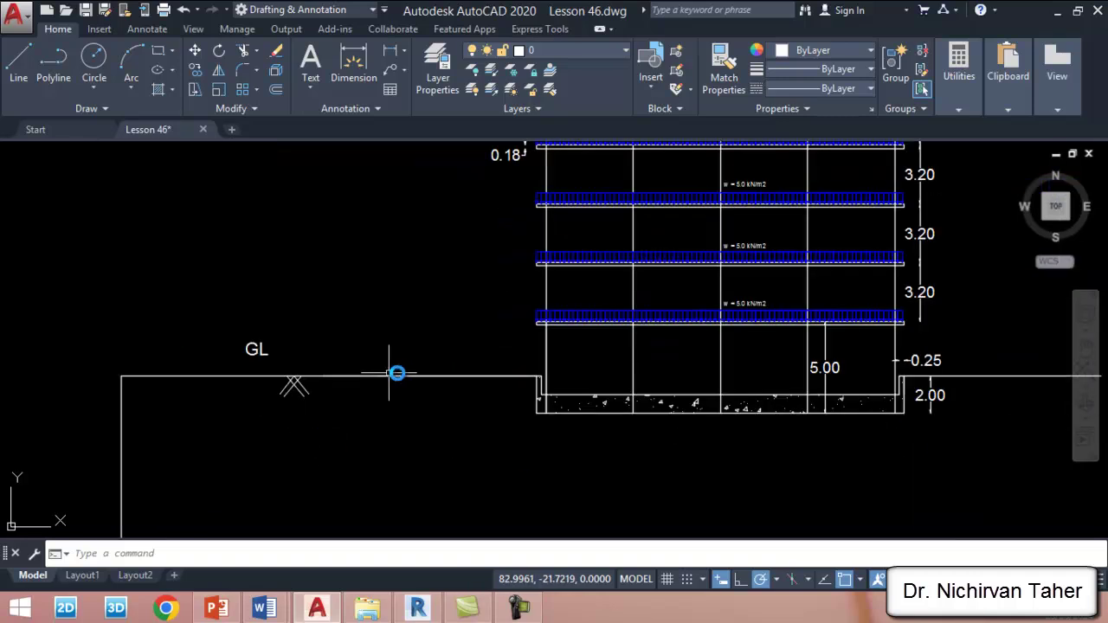
scroll(485, 374, "down", 1)
scroll(761, 392, "up", 3)
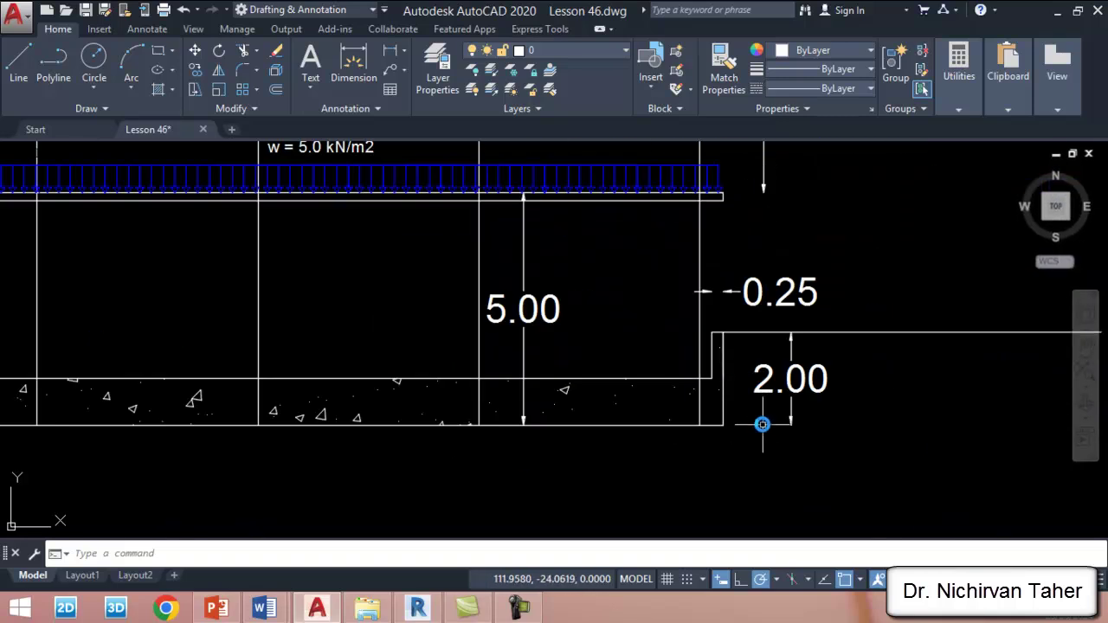
scroll(827, 378, "down", 1)
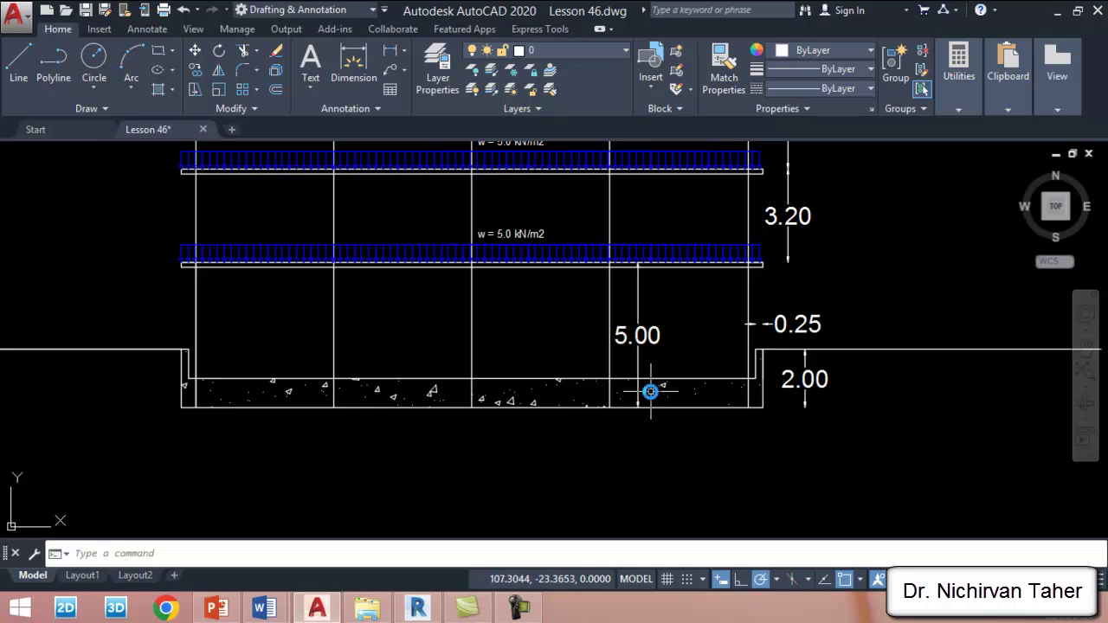
scroll(769, 370, "up", 4)
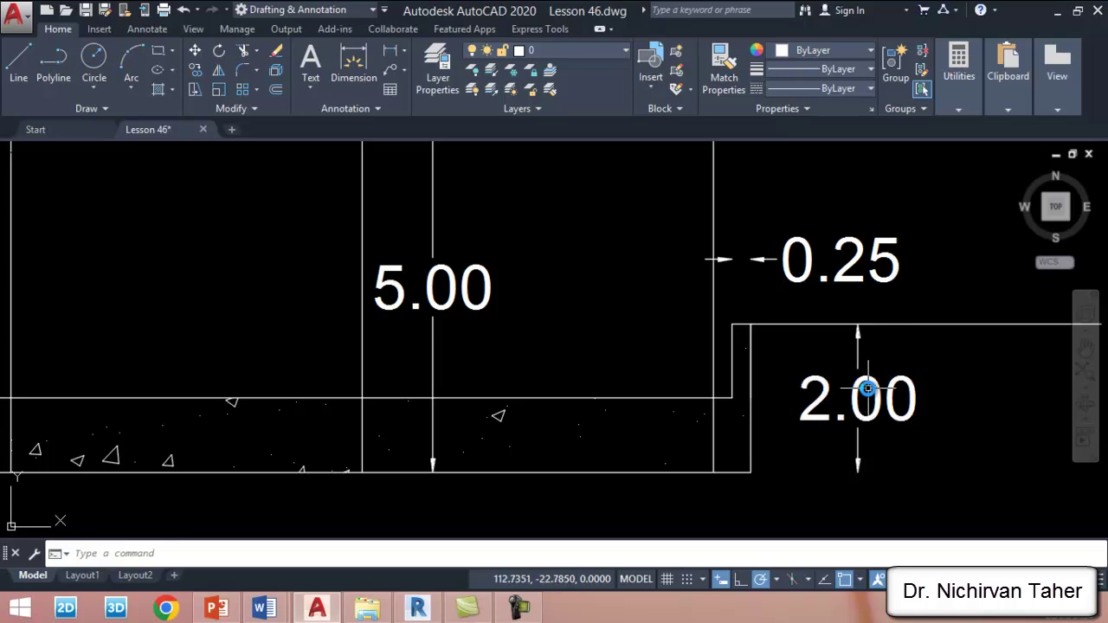
scroll(733, 437, "down", 6)
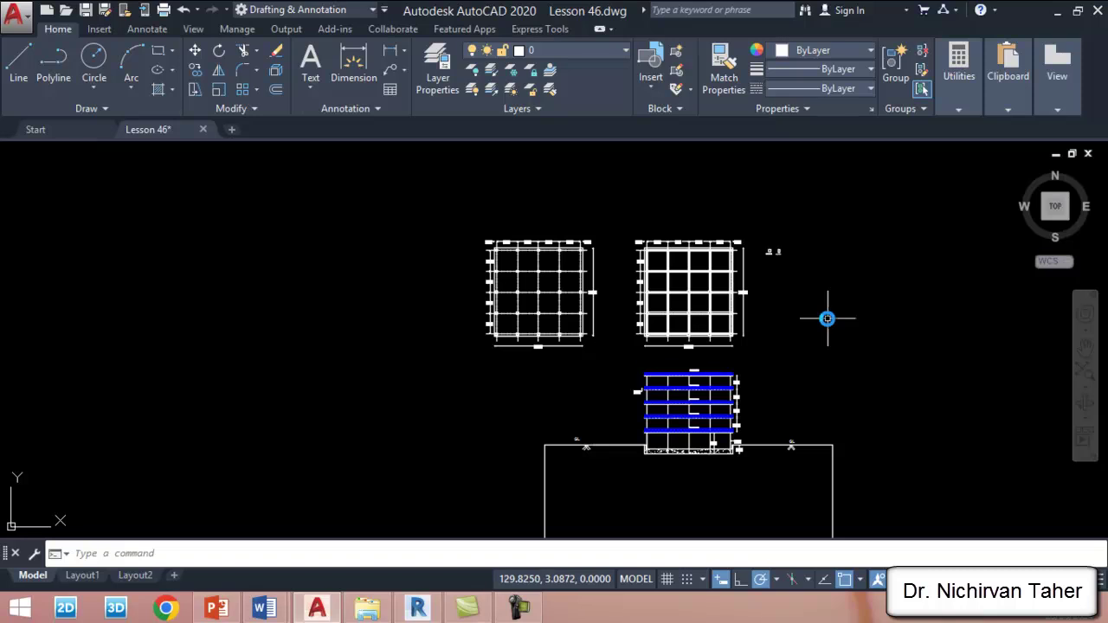
scroll(723, 259, "up", 2)
scroll(740, 245, "up", 4)
scroll(796, 223, "down", 4)
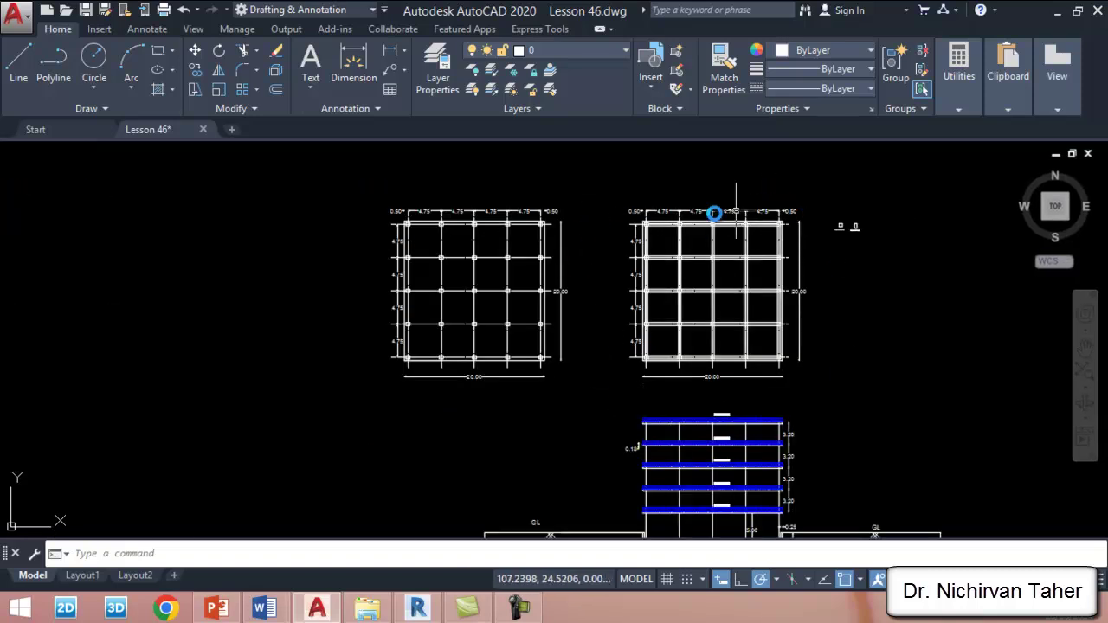
scroll(638, 280, "down", 1)
scroll(696, 445, "up", 1)
scroll(633, 401, "up", 1)
scroll(653, 422, "up", 1)
scroll(630, 433, "down", 2)
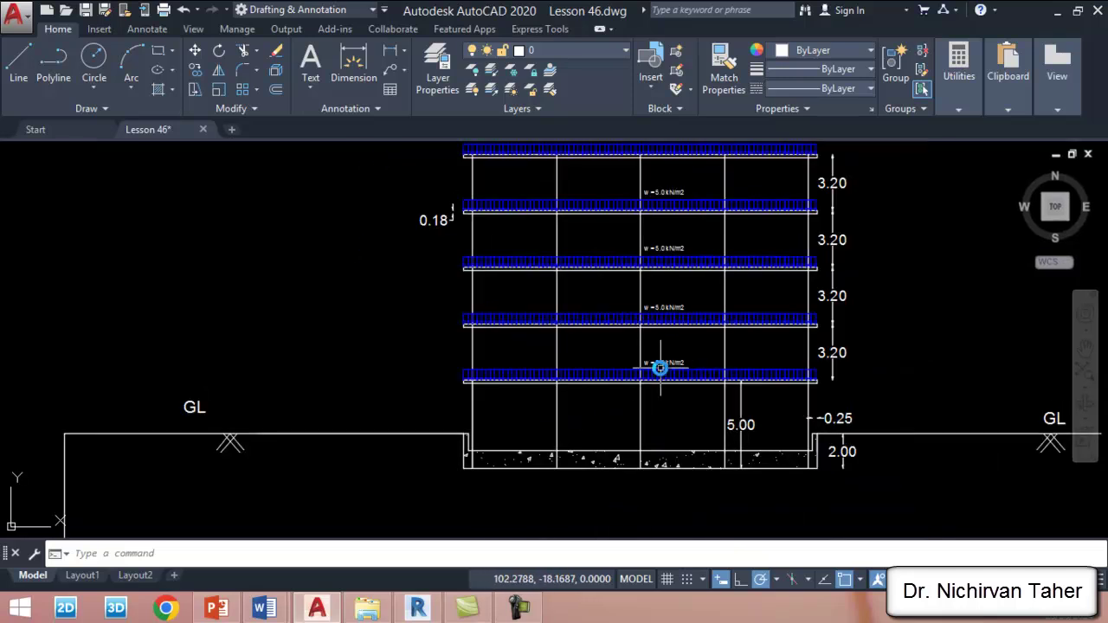
scroll(663, 363, "up", 4)
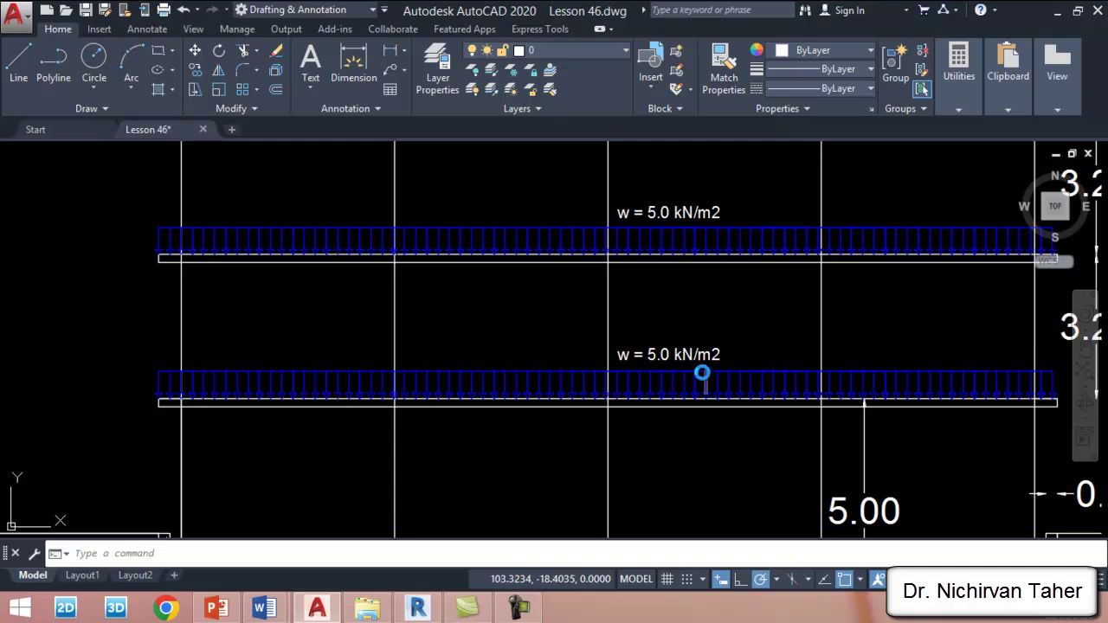
scroll(678, 354, "down", 3)
scroll(679, 277, "up", 1)
scroll(679, 346, "down", 2)
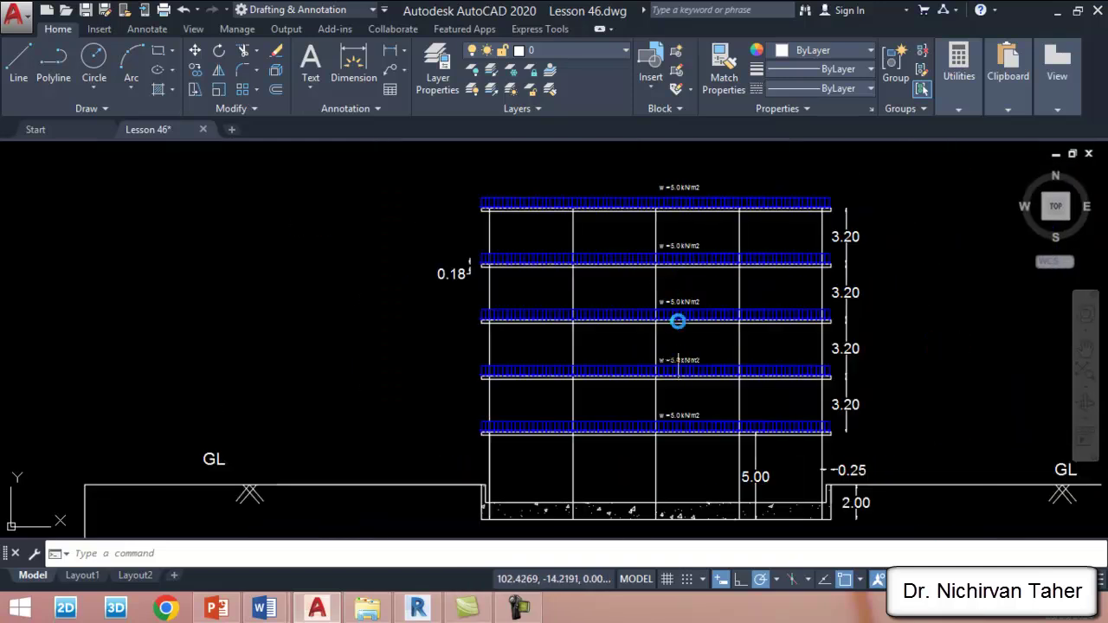
scroll(683, 187, "up", 4)
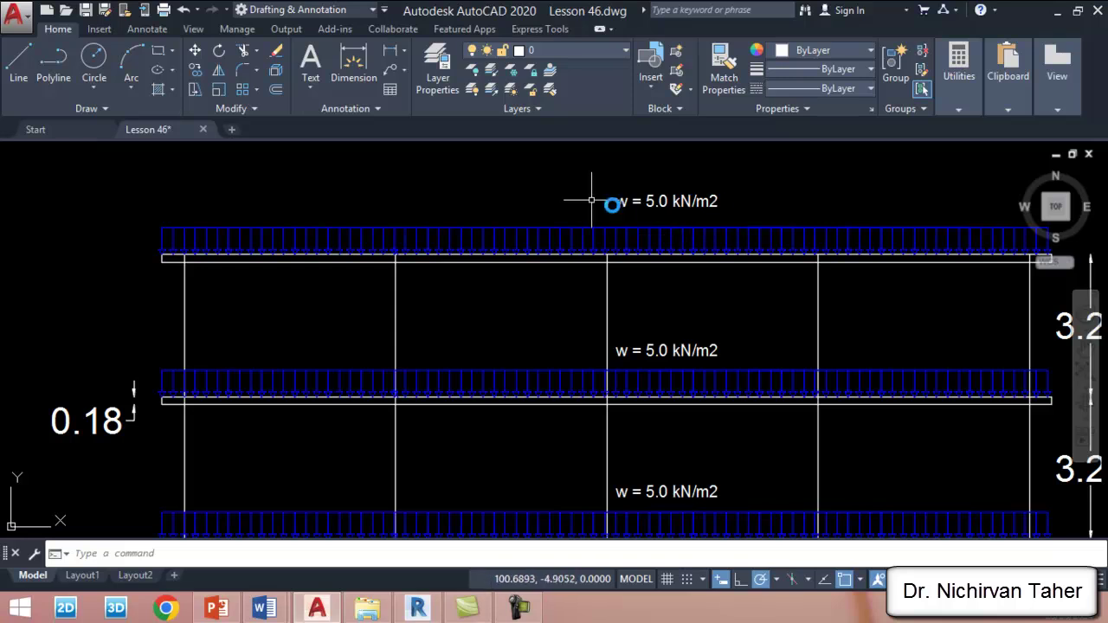
scroll(597, 201, "down", 1)
scroll(633, 246, "down", 4)
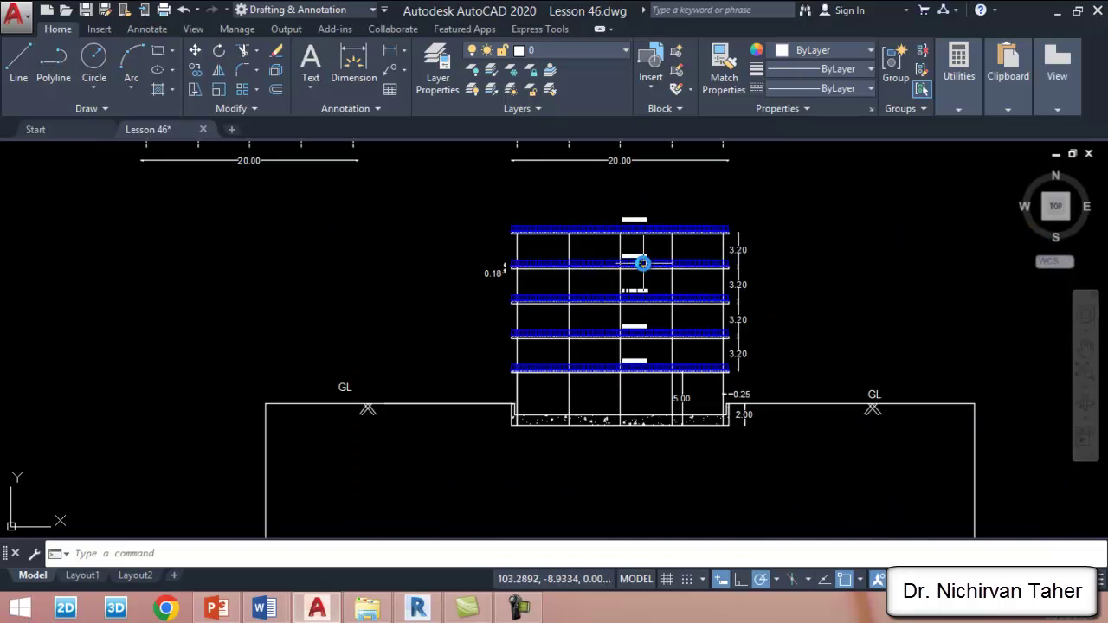
scroll(643, 263, "up", 4)
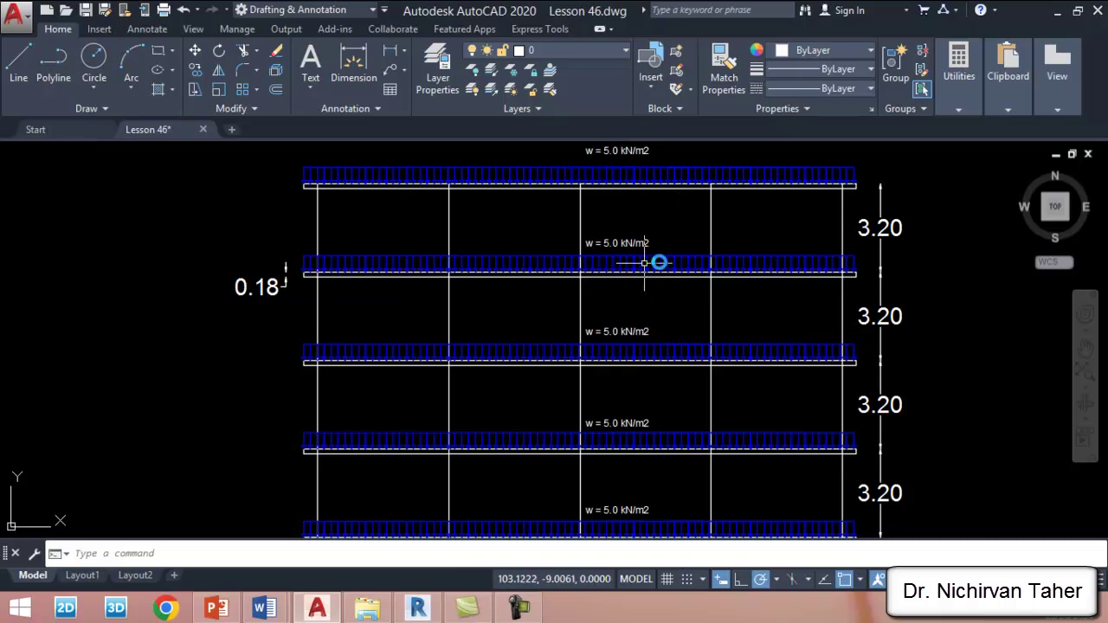
scroll(650, 256, "down", 4)
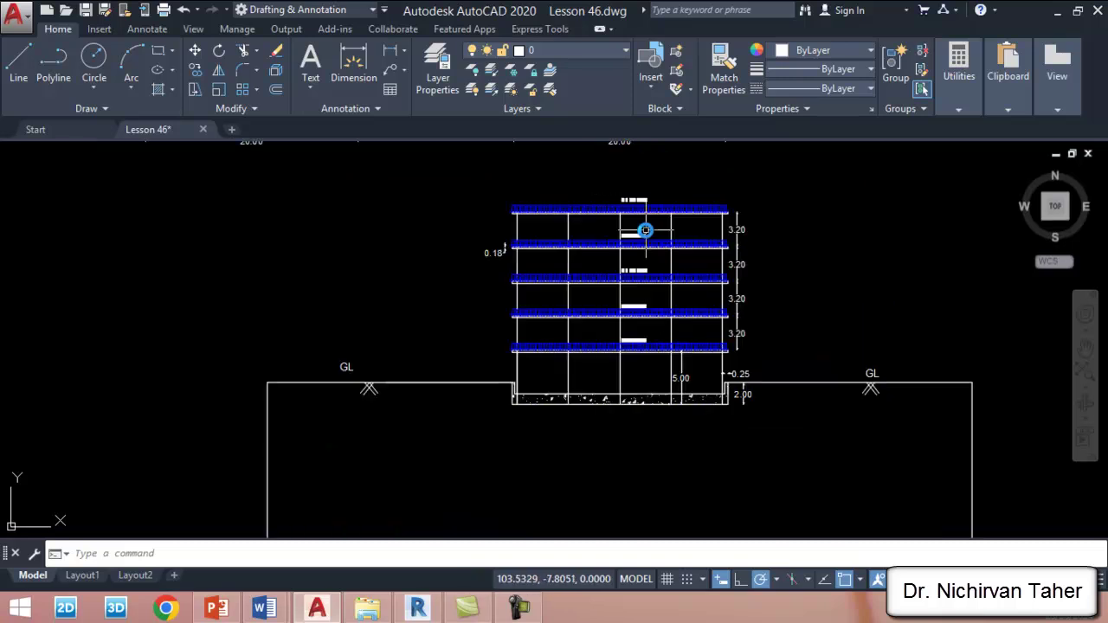
scroll(672, 197, "up", 6)
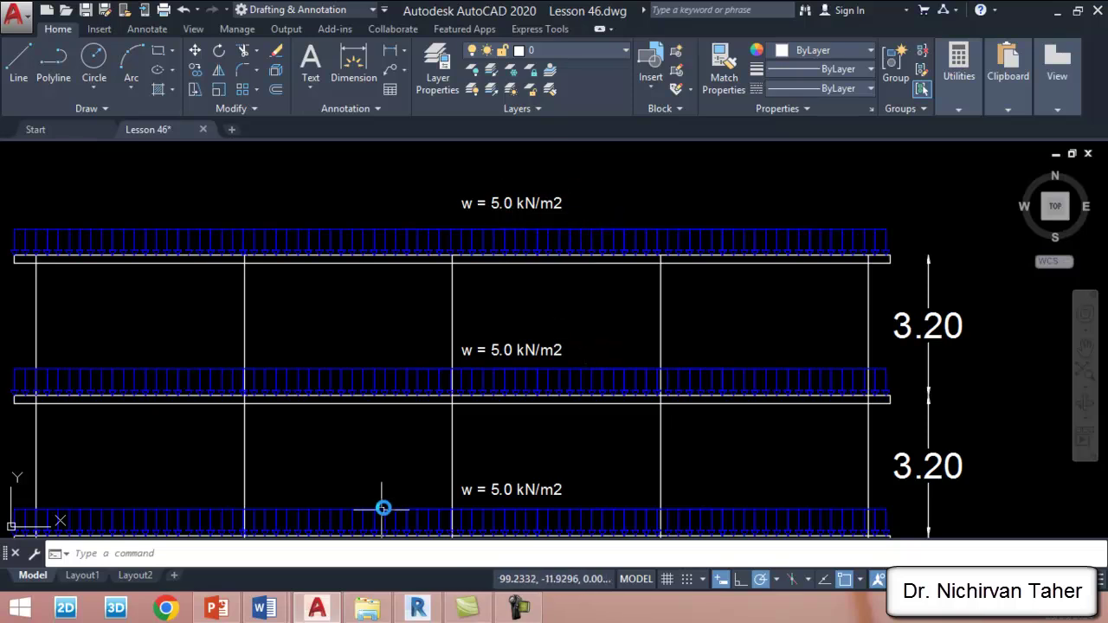
Step: Switch to the Revit building model and orbit it to a more frontal 3D view
left_click(418, 608)
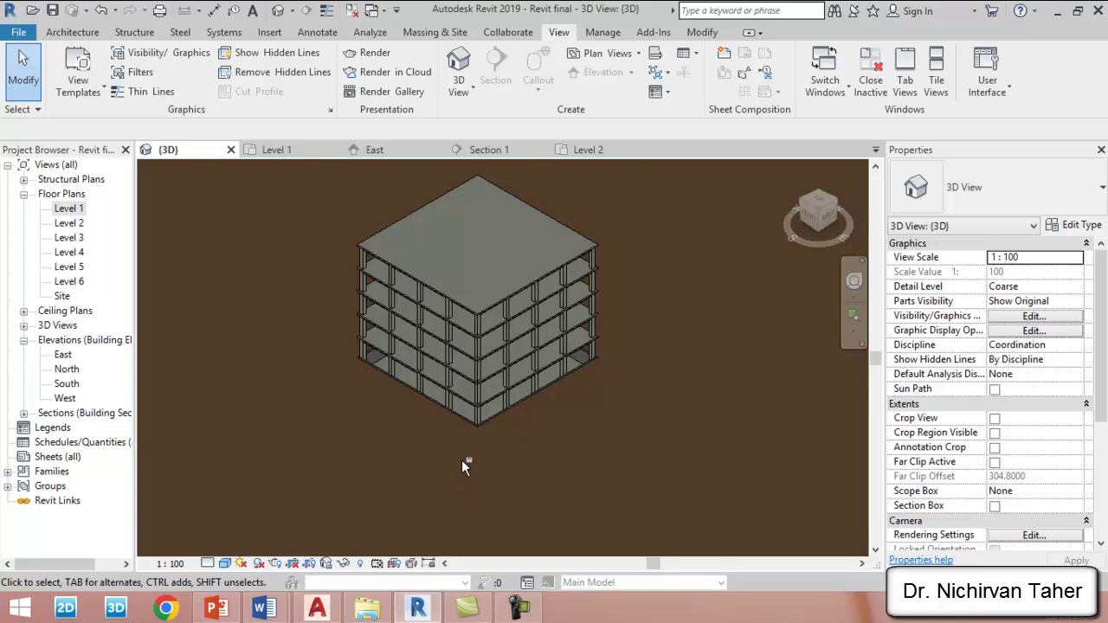
middle_click_drag(494, 441, 501, 416, "shift")
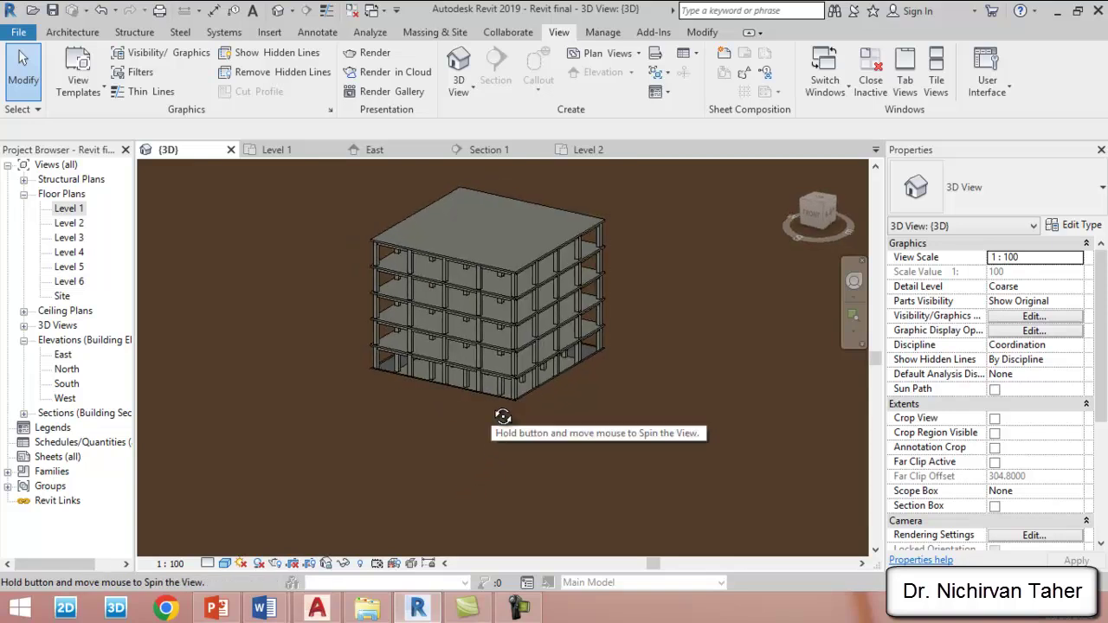
scroll(424, 381, "up", 2)
scroll(390, 397, "up", 3)
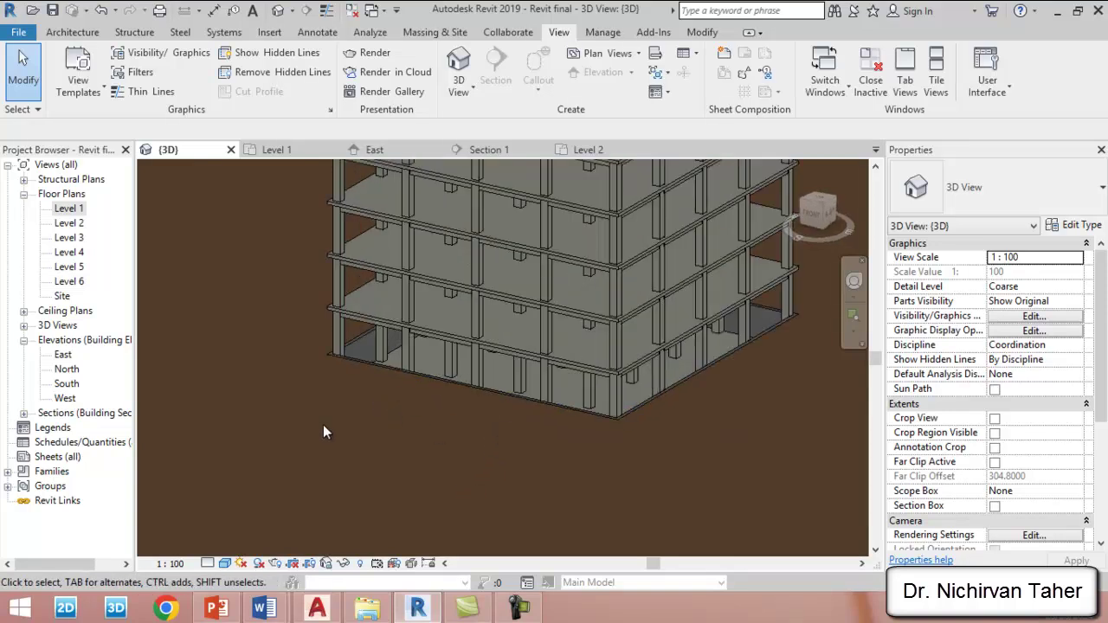
scroll(324, 428, "down", 2)
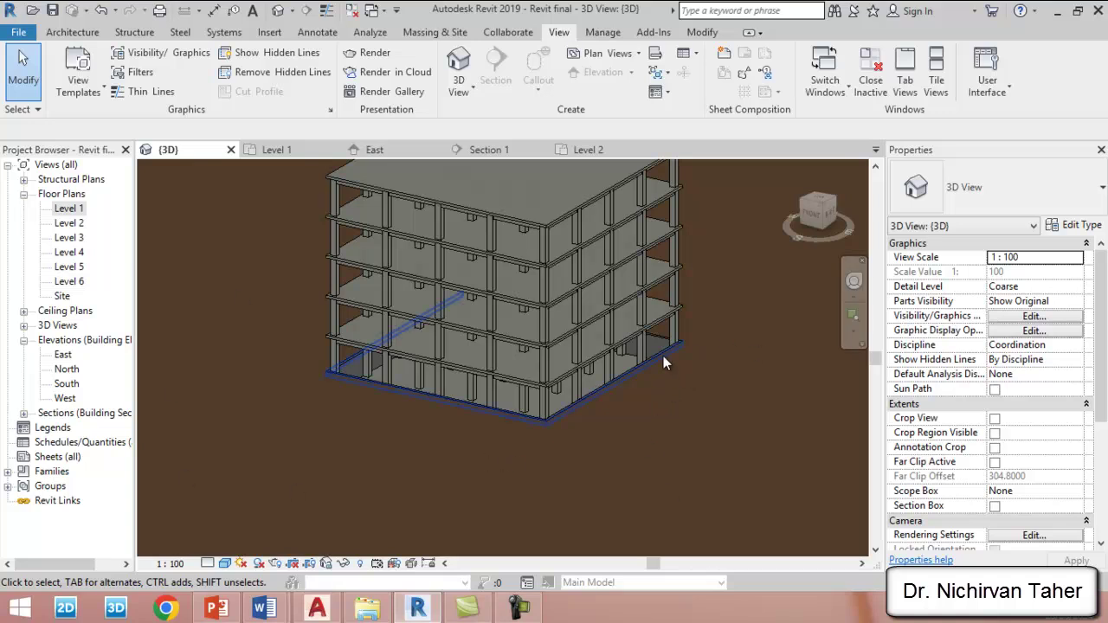
scroll(663, 356, "up", 2)
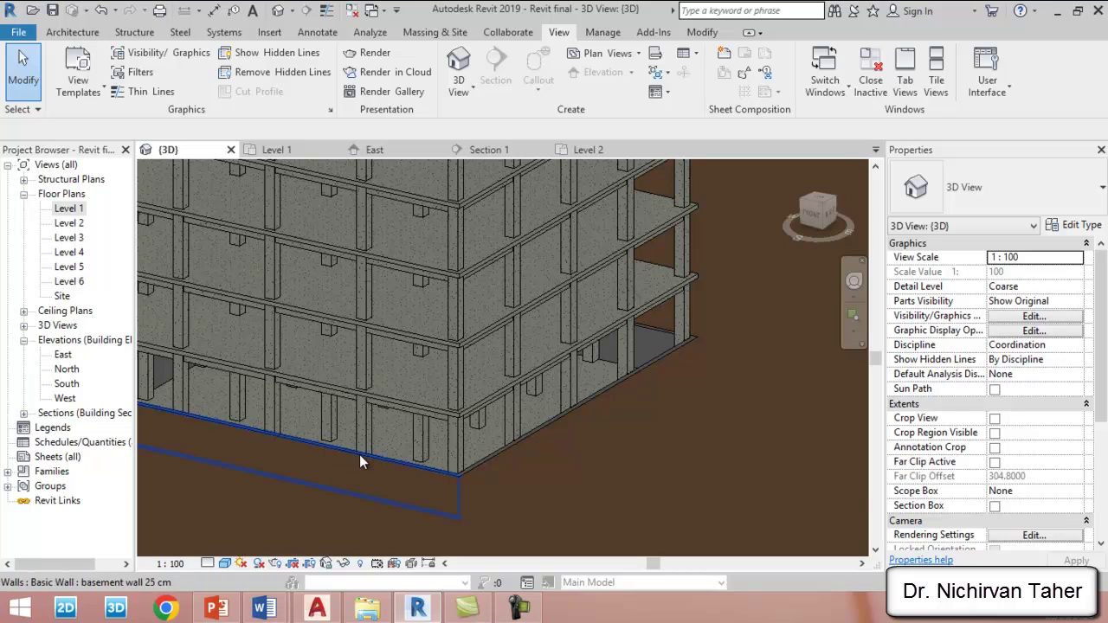
scroll(468, 508, "down", 1)
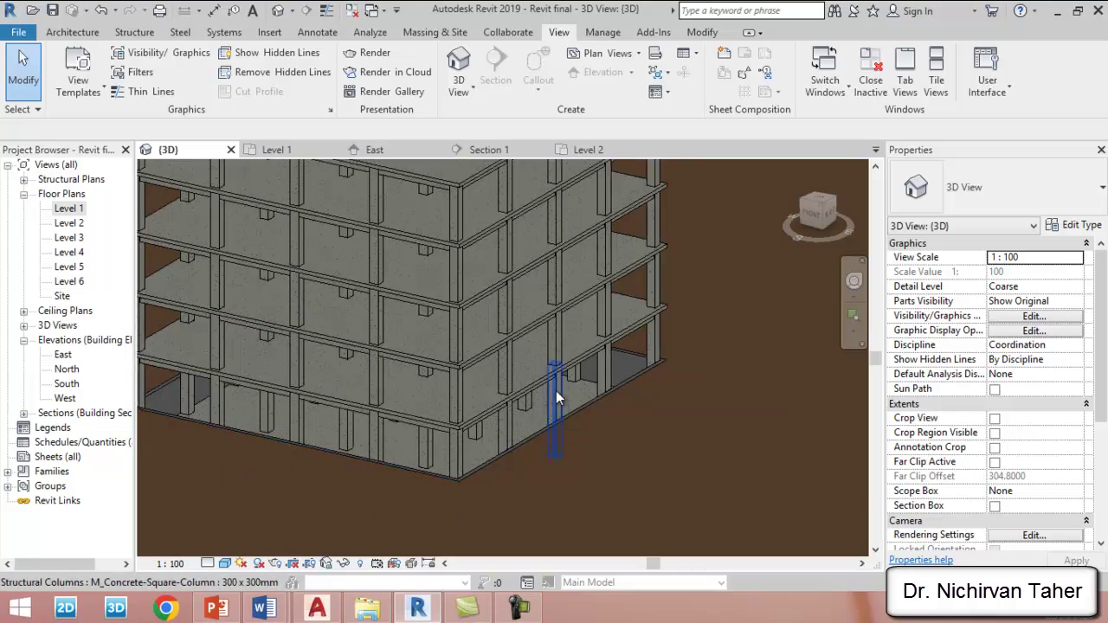
scroll(639, 391, "down", 1)
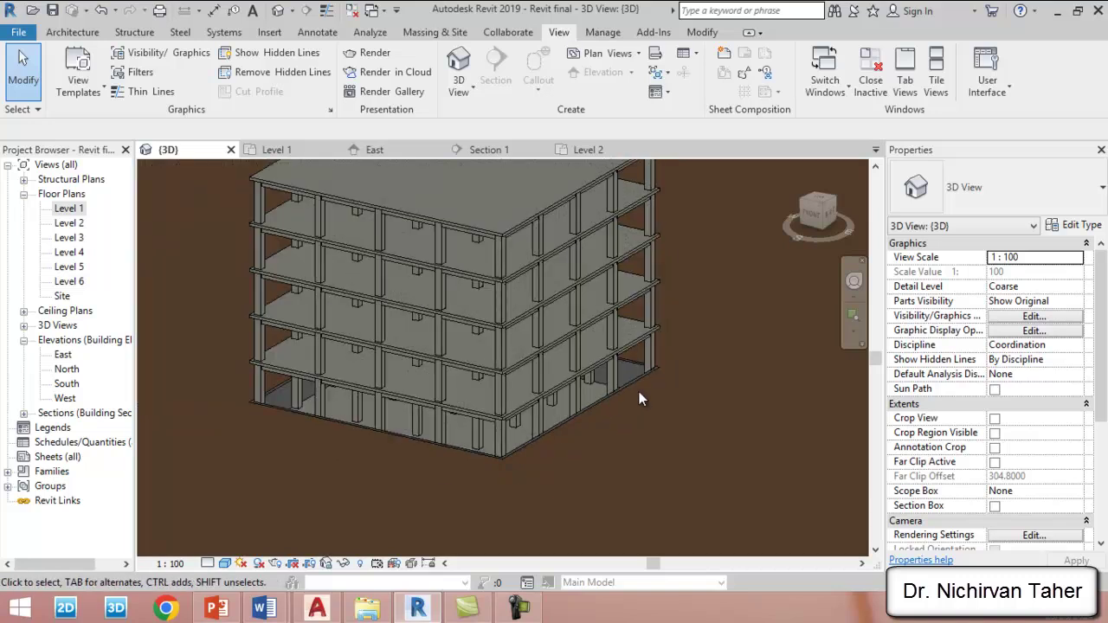
scroll(564, 333, "down", 1)
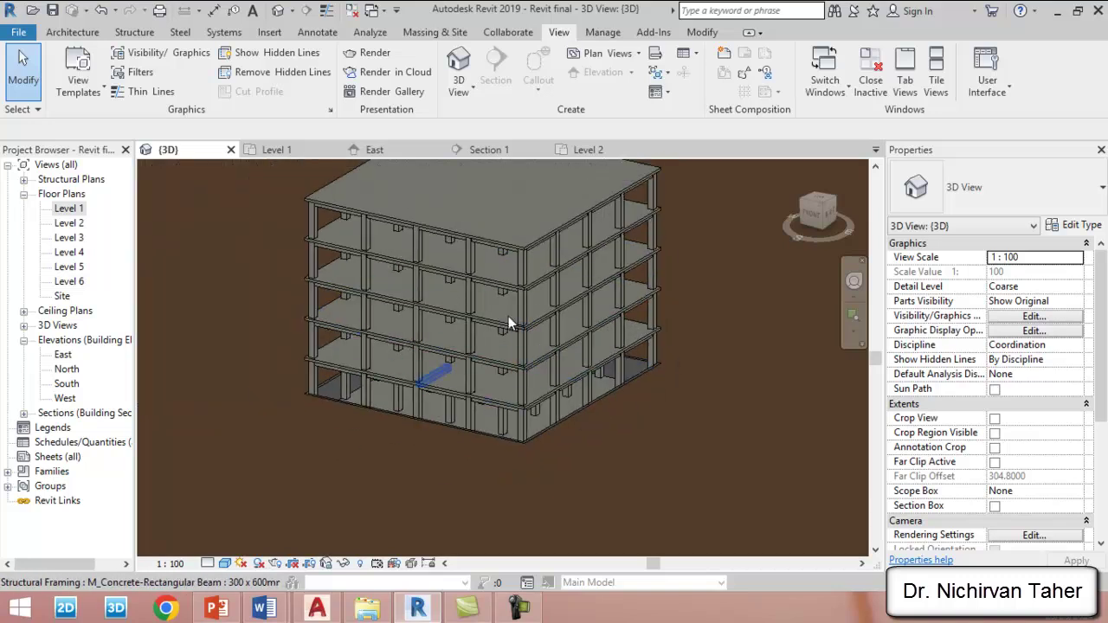
Step: Open the Level 1 floor plan from the Project Browser
left_click(73, 213)
double_click(69, 208)
scroll(402, 343, "up", 2)
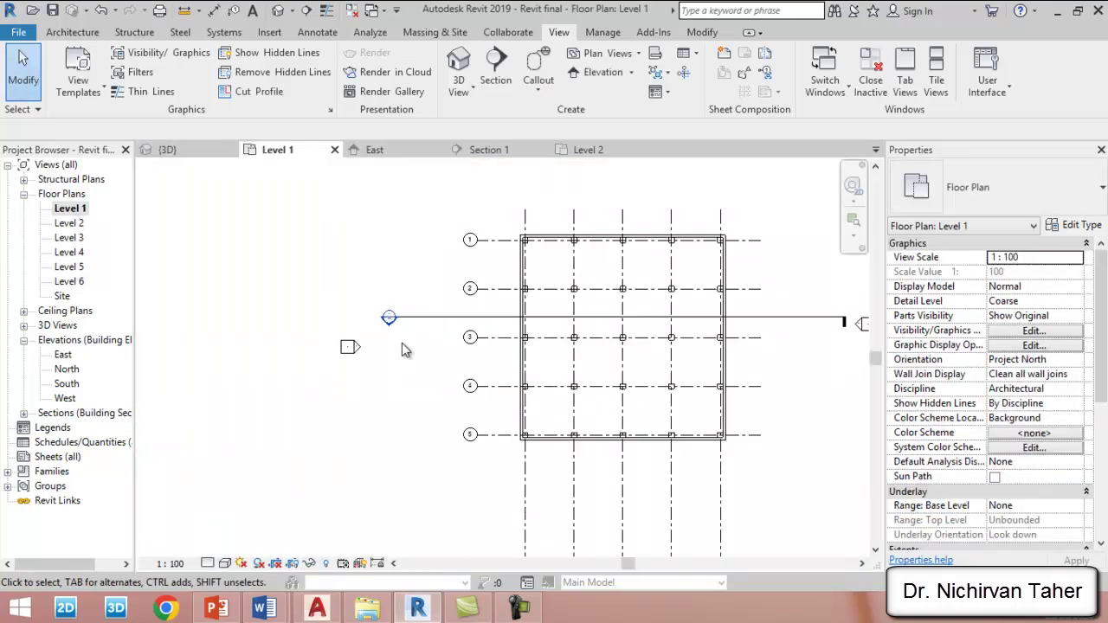
scroll(305, 359, "down", 1)
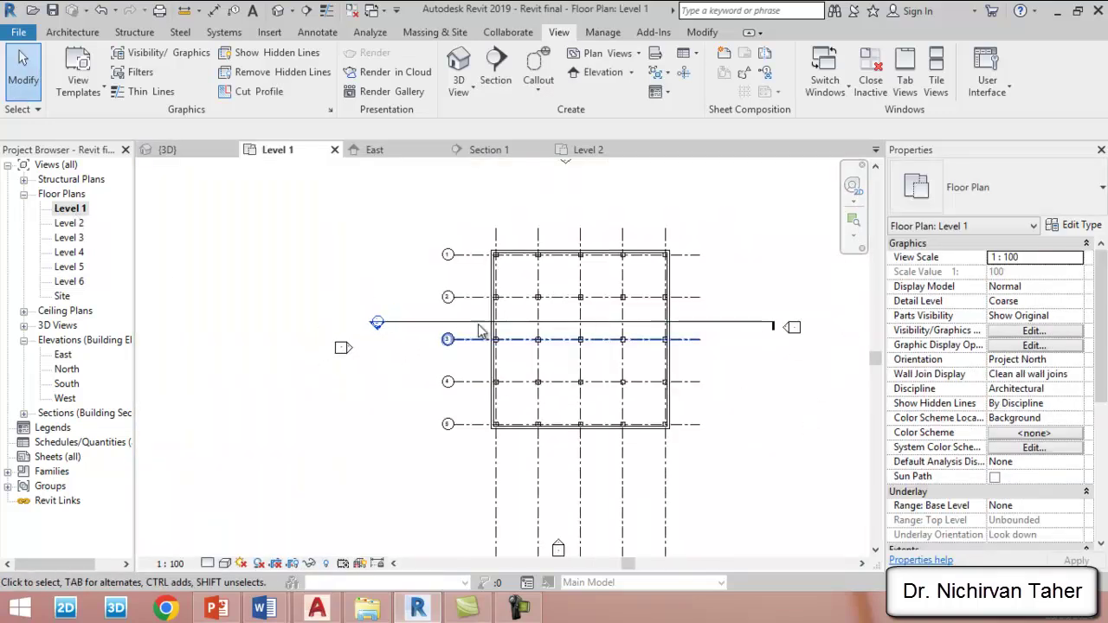
scroll(394, 349, "up", 2)
Step: Open Section 1 to show Levels 1 to 5 and the basement, then return to AutoCAD
double_click(369, 312)
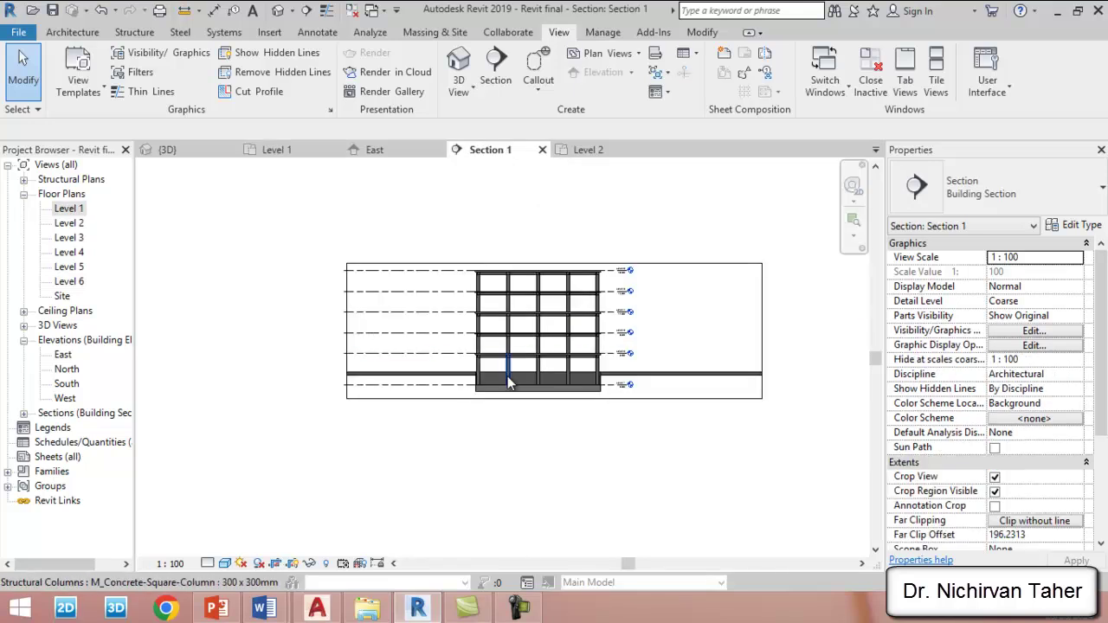
scroll(528, 342, "up", 3)
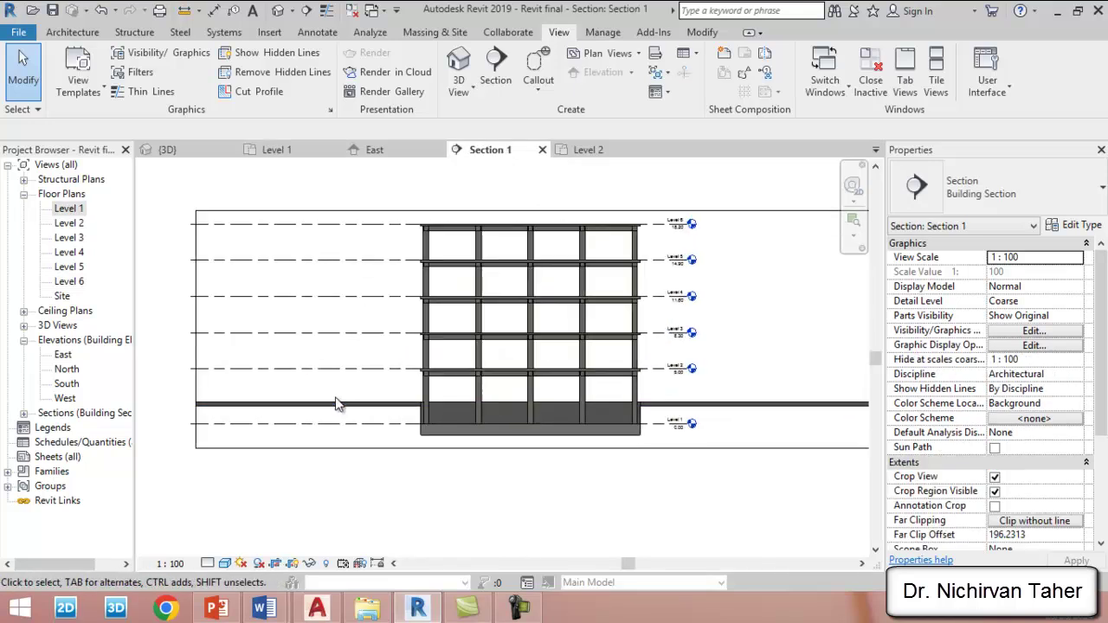
scroll(724, 403, "up", 2)
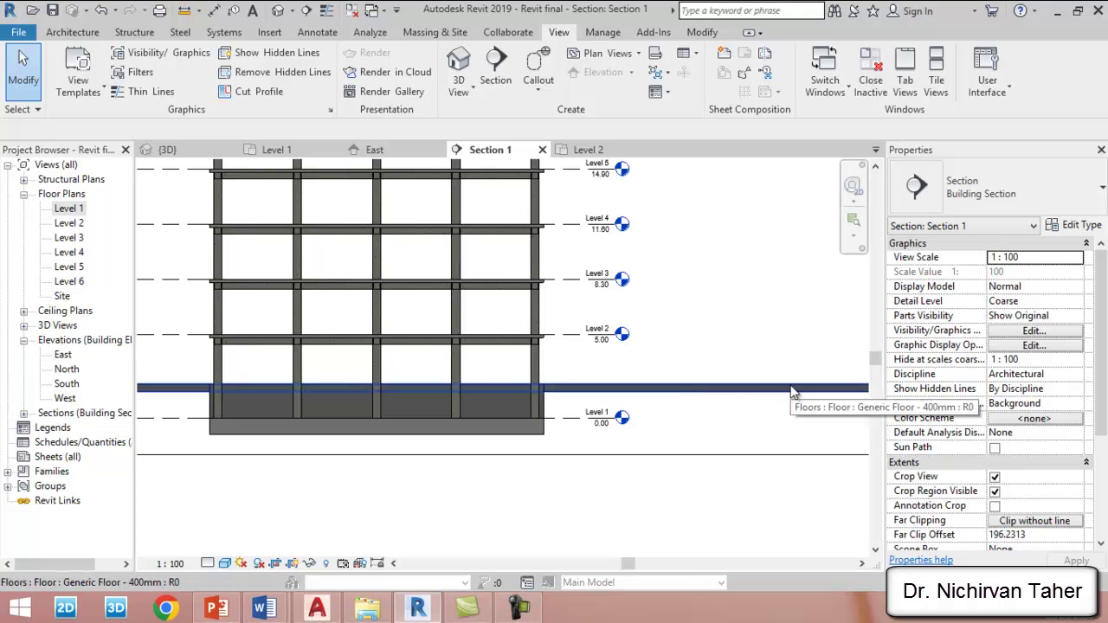
scroll(419, 418, "up", 2)
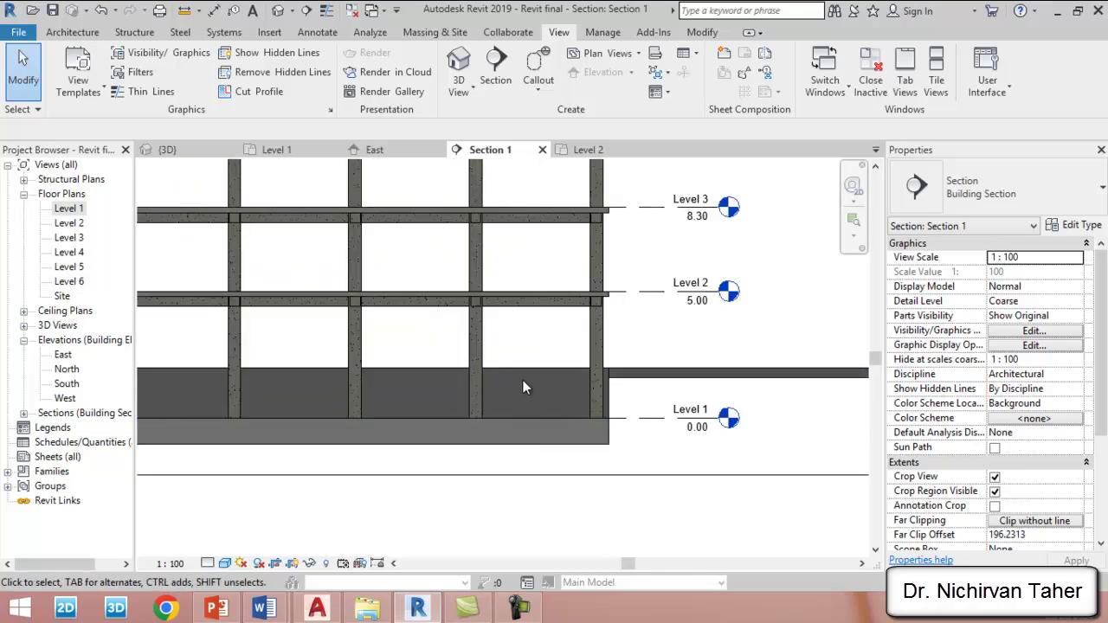
scroll(578, 438, "down", 1)
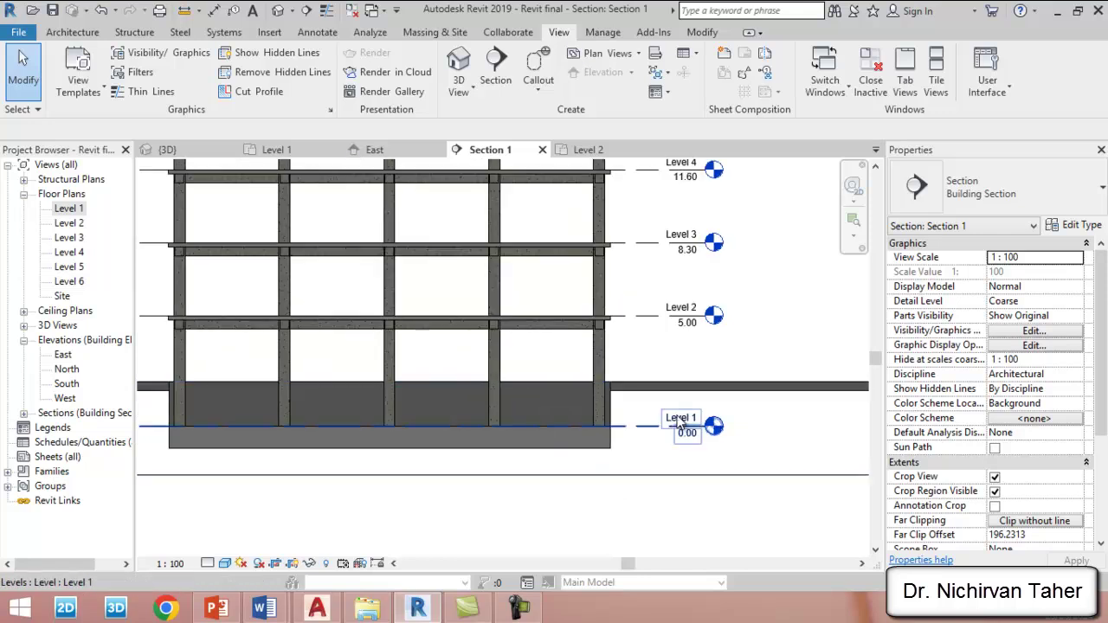
scroll(678, 421, "down", 1)
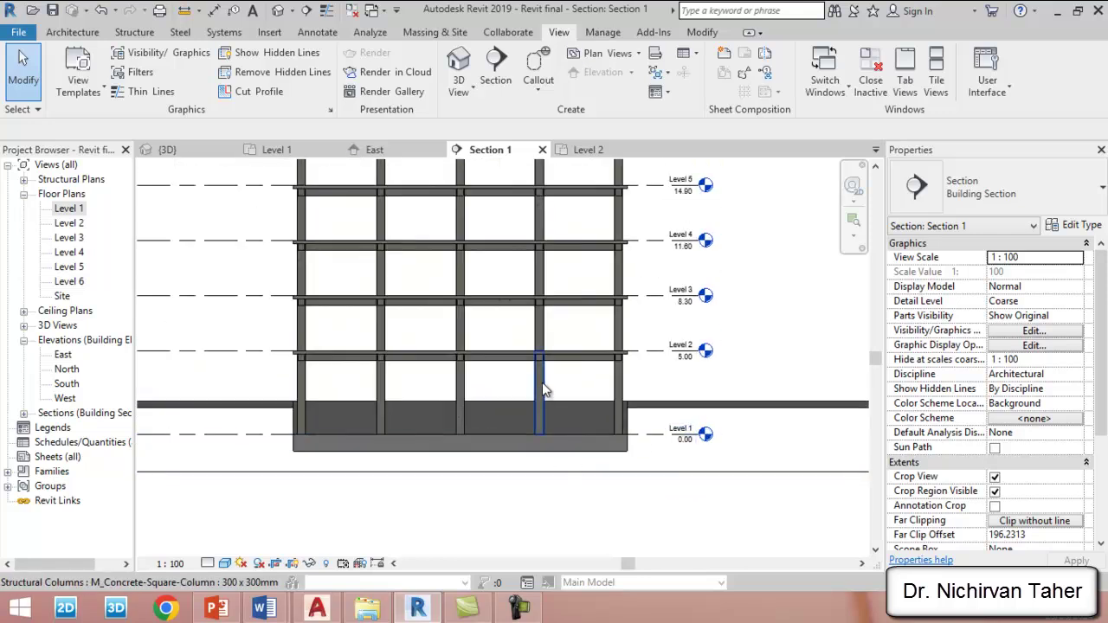
scroll(543, 391, "up", 1)
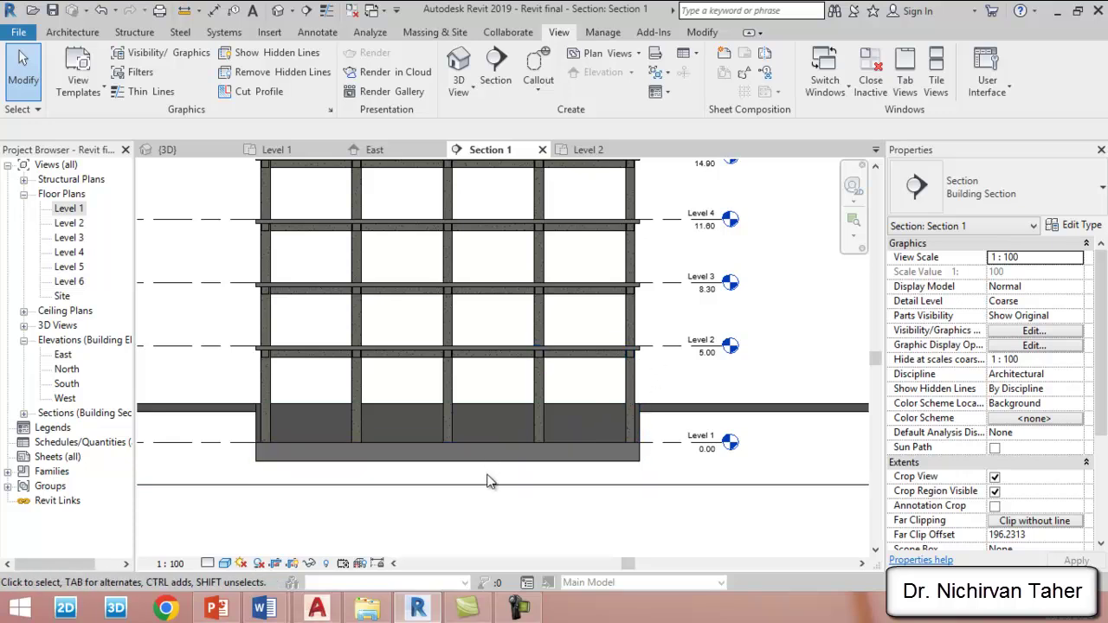
left_click(327, 613)
scroll(627, 331, "down", 3)
scroll(620, 459, "up", 5)
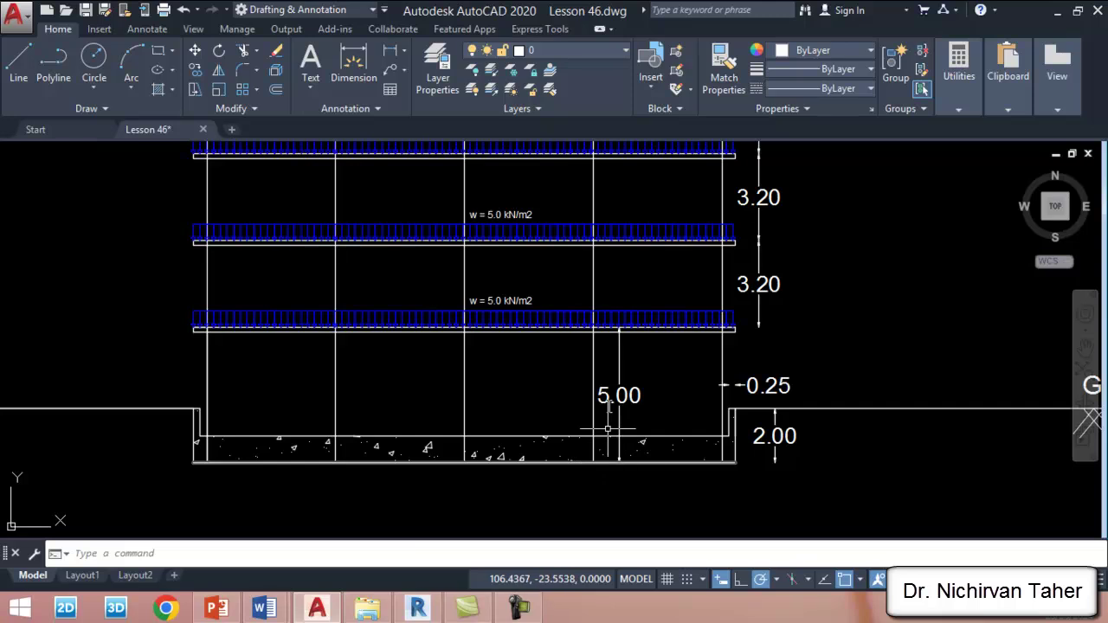
scroll(624, 317, "up", 6)
scroll(607, 492, "down", 6)
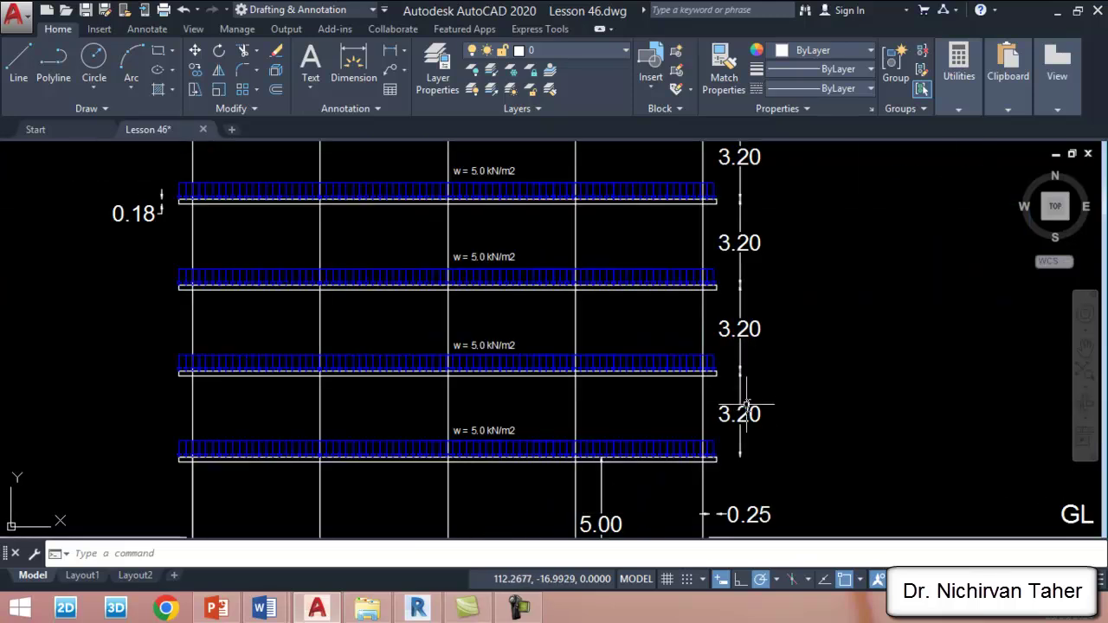
scroll(723, 350, "down", 4)
scroll(701, 302, "up", 4)
scroll(787, 254, "down", 2)
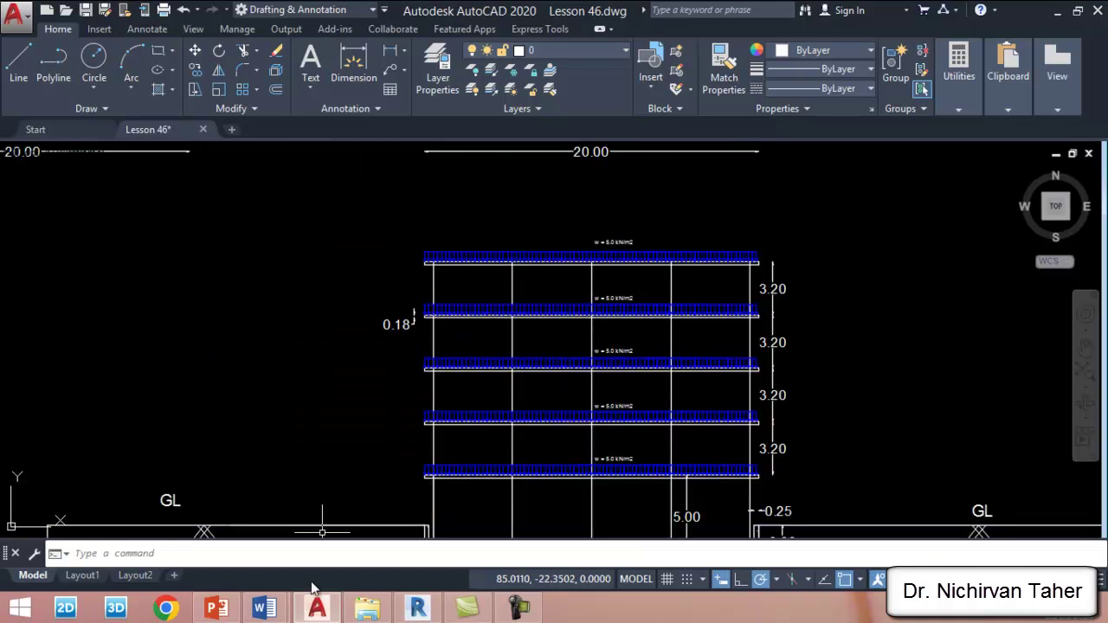
left_click(417, 609)
Step: Zoom out of Section 1 and bring up the lesson slides in PowerPoint
scroll(639, 387, "down", 2)
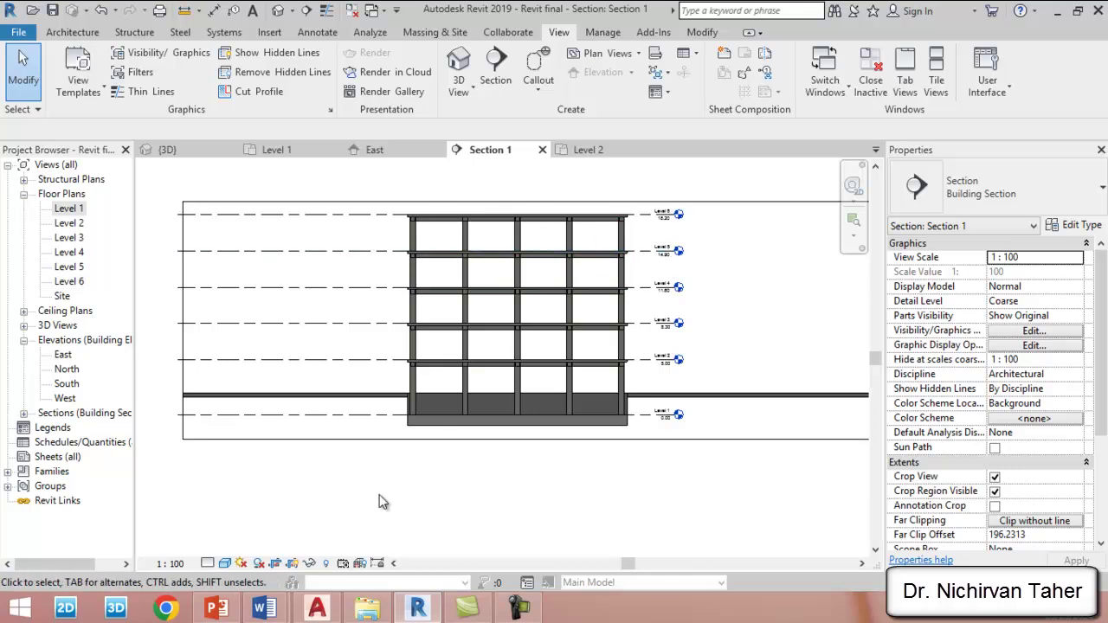
left_click(218, 609)
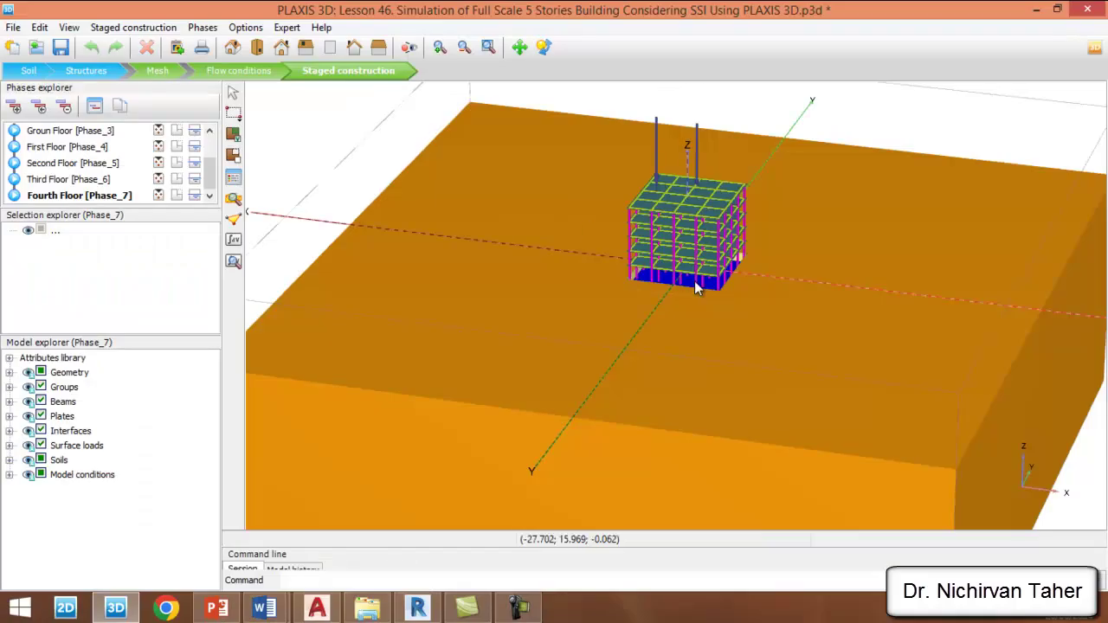
Step: Save the PLAXIS 3D project and start calculating the staged-construction phases
scroll(406, 156, "down", 3)
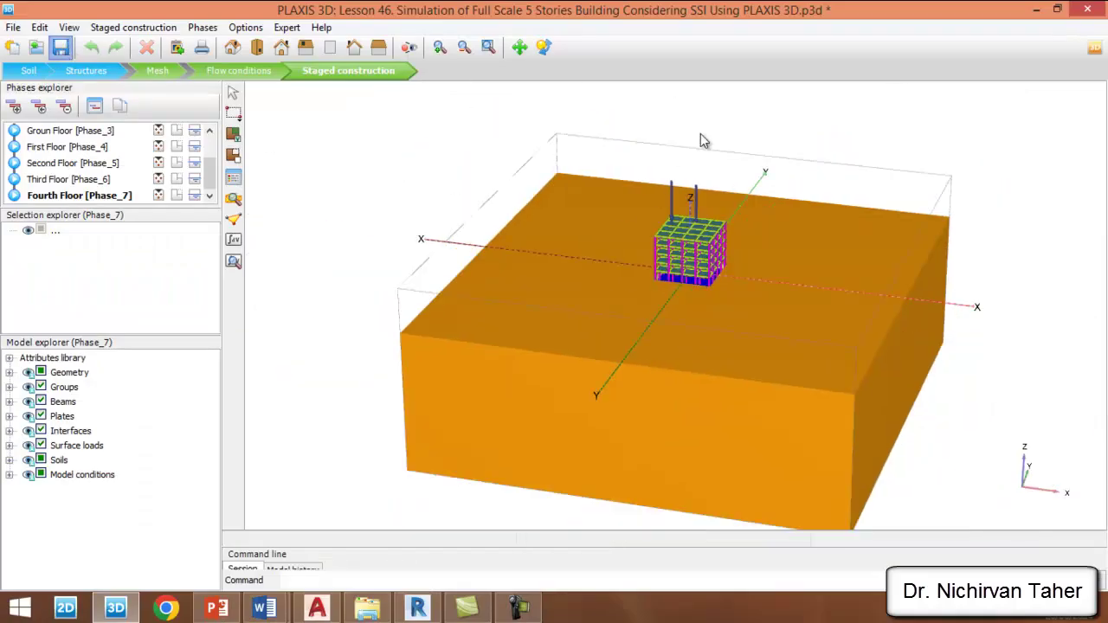
key("ctrl+s")
scroll(742, 258, "up", 2)
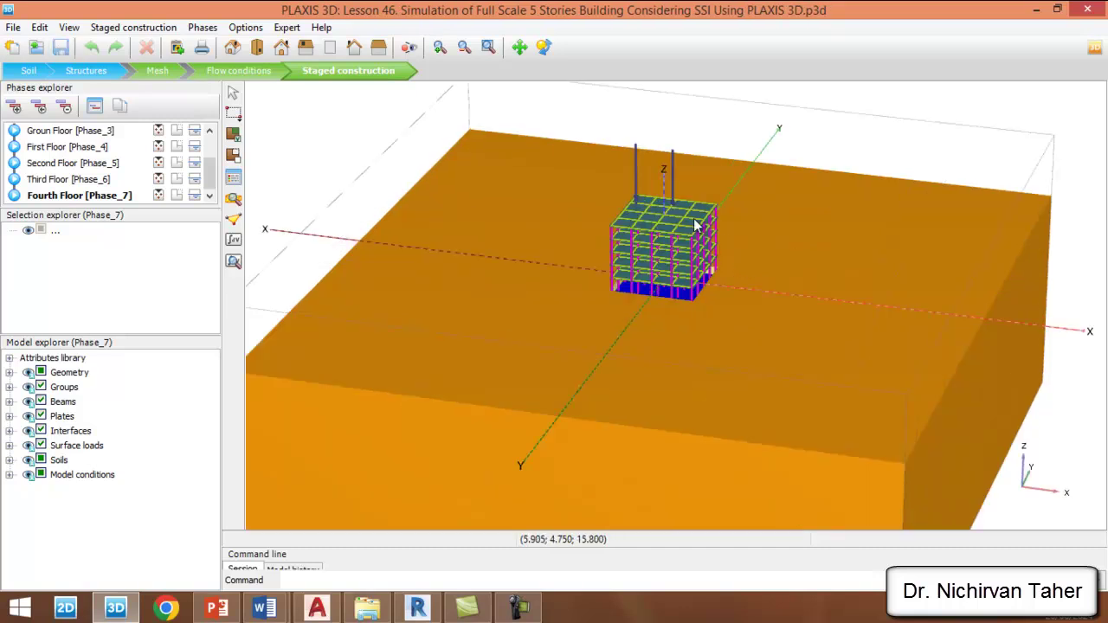
scroll(697, 234, "up", 2)
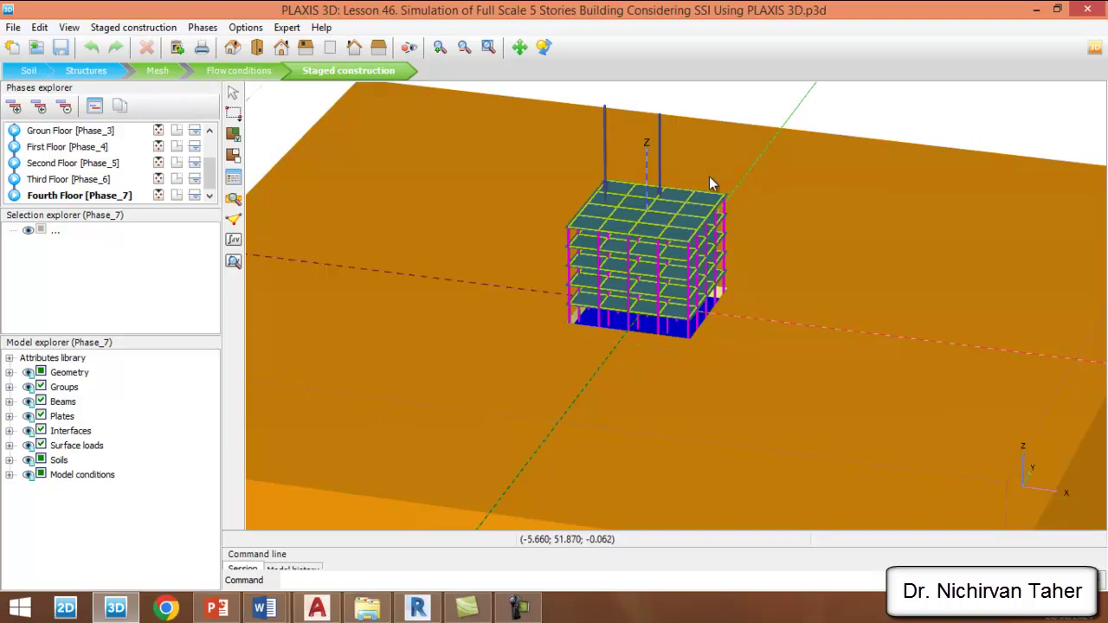
scroll(750, 159, "down", 2)
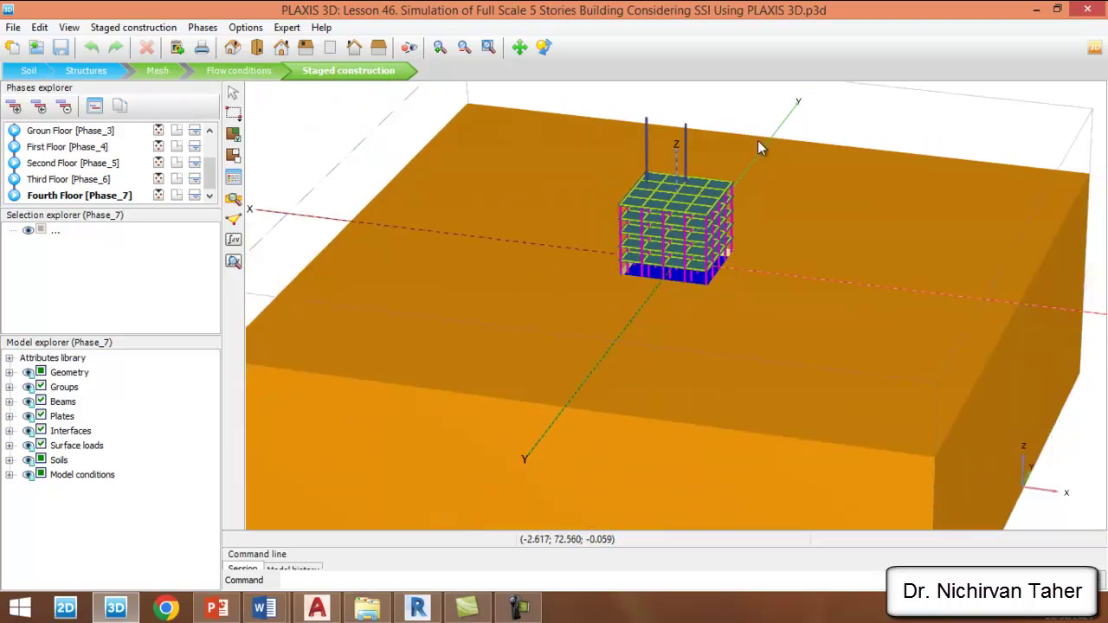
left_click(233, 240)
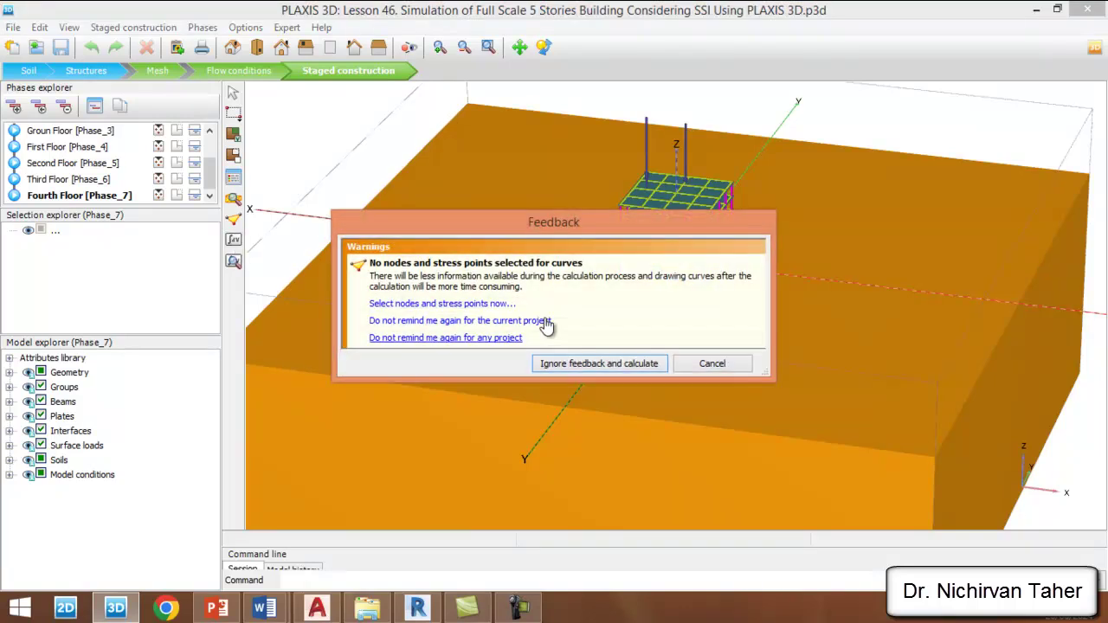
Step: Ignore the curve-point feedback and calculate all phases from Ground Floor to Fourth Floor [Phase_7]
left_click(604, 364)
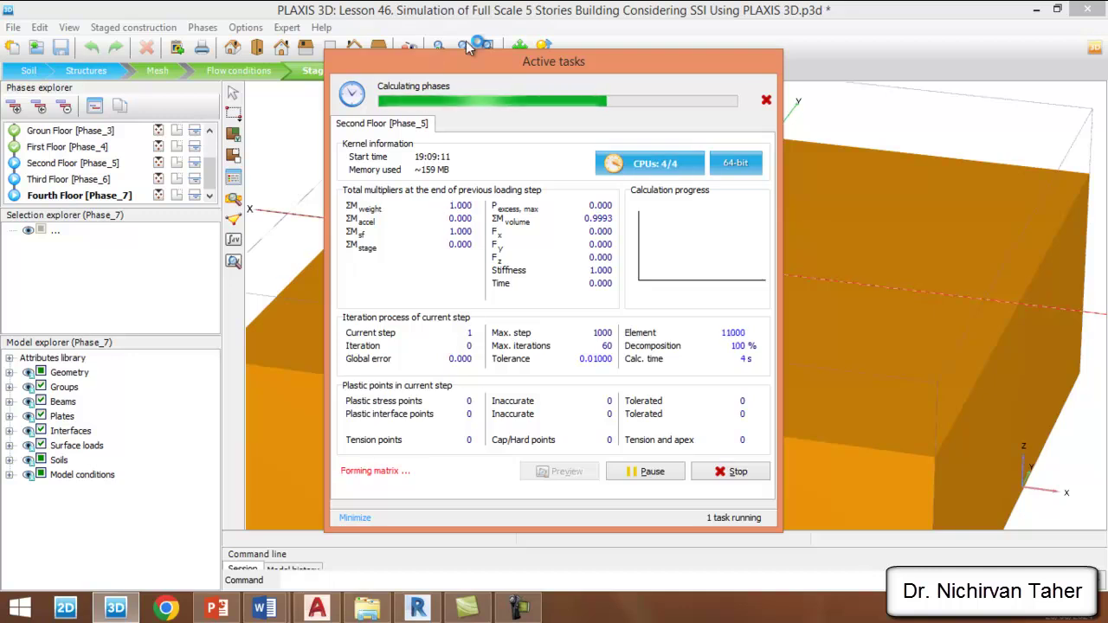
left_click_drag(589, 65, 416, 54)
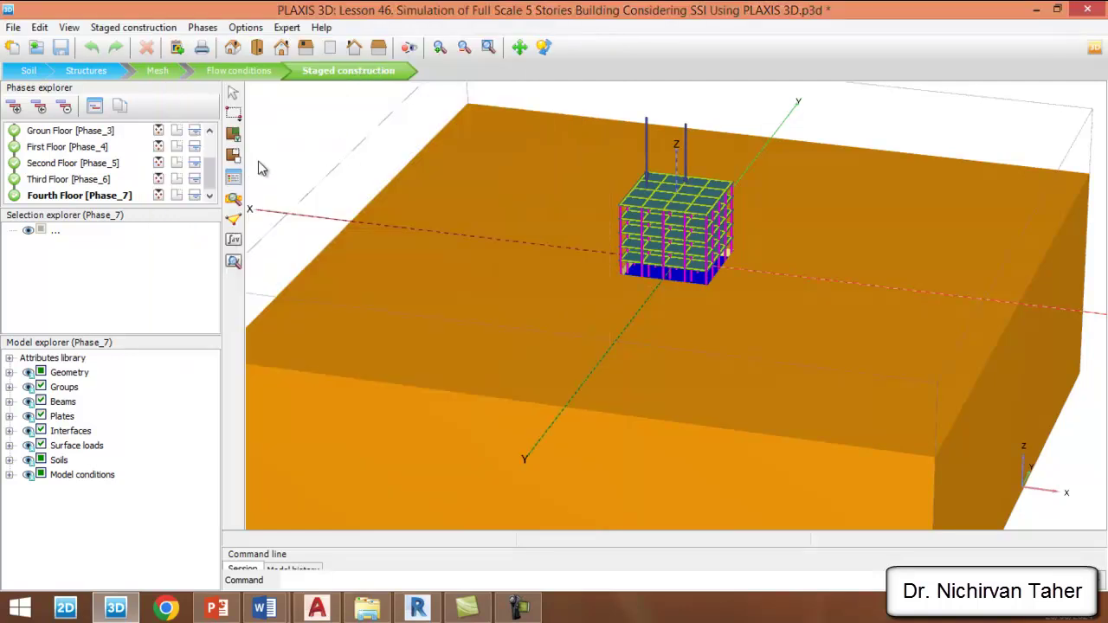
Step: Save the calculated project and open the Fourth Floor [Phase_7] results in PLAXIS Output
scroll(212, 178, "up", 3)
scroll(212, 182, "down", 3)
scroll(207, 199, "up", 3)
scroll(209, 199, "down", 3)
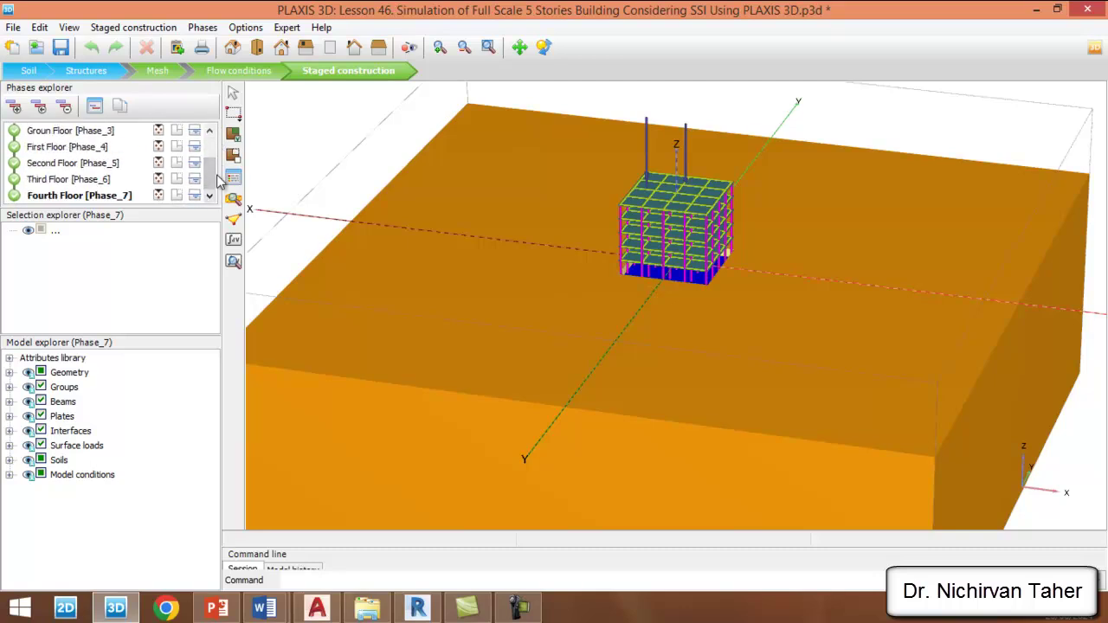
left_click(61, 48)
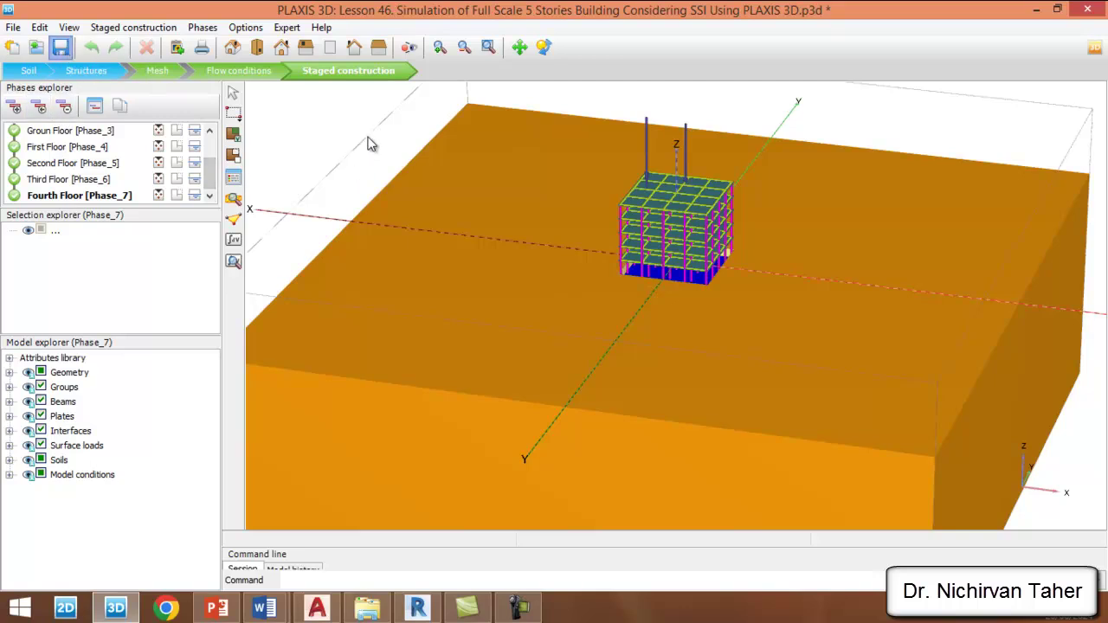
scroll(440, 164, "down", 5)
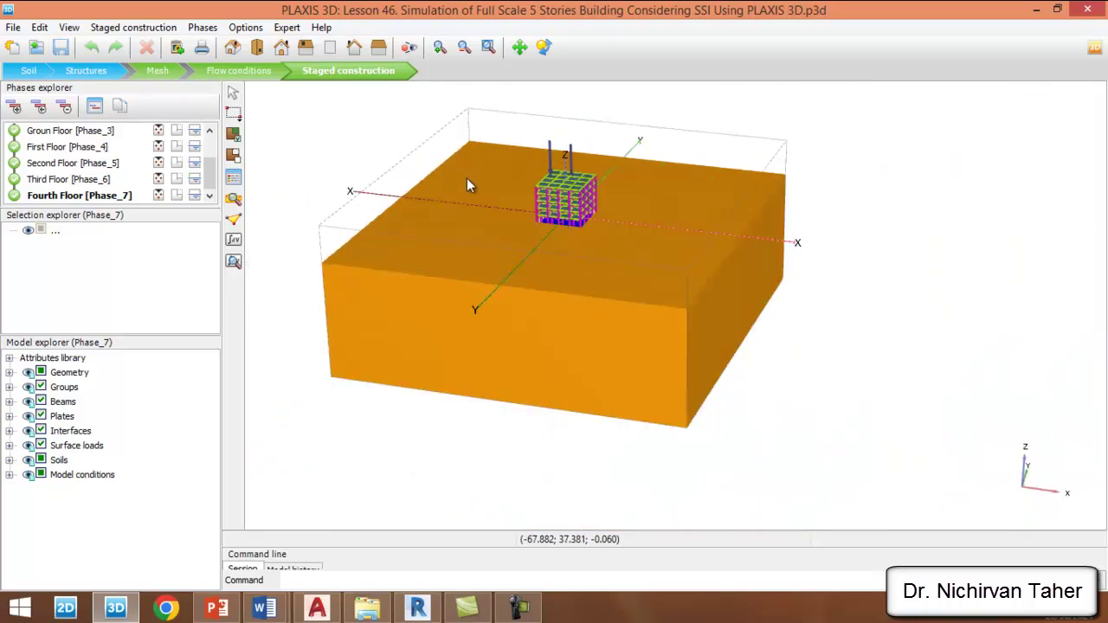
scroll(340, 260, "up", 3)
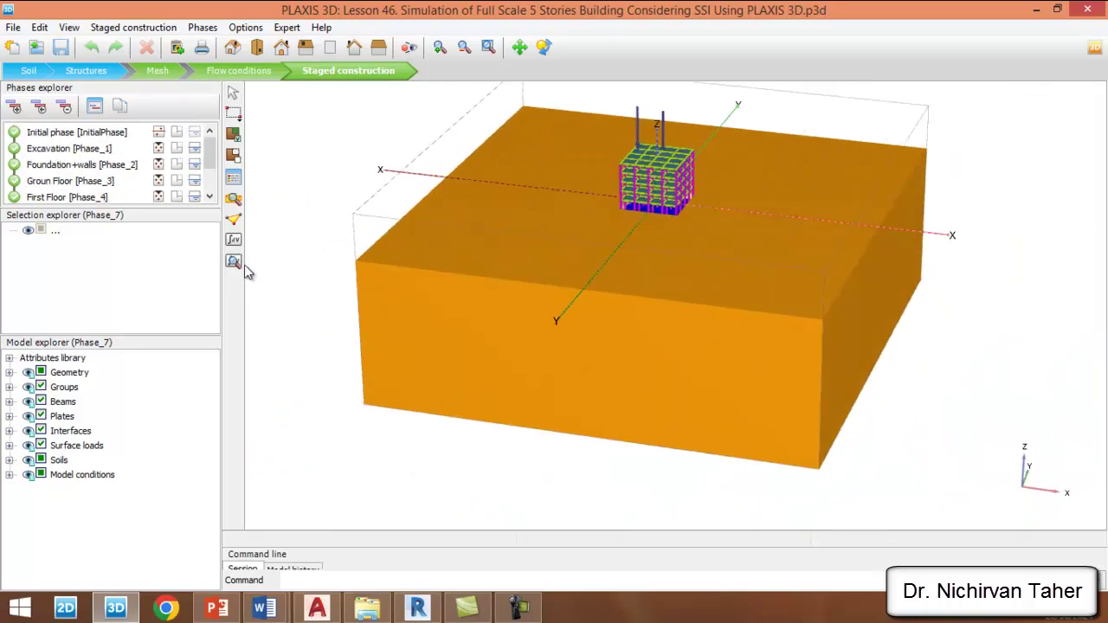
left_click(234, 262)
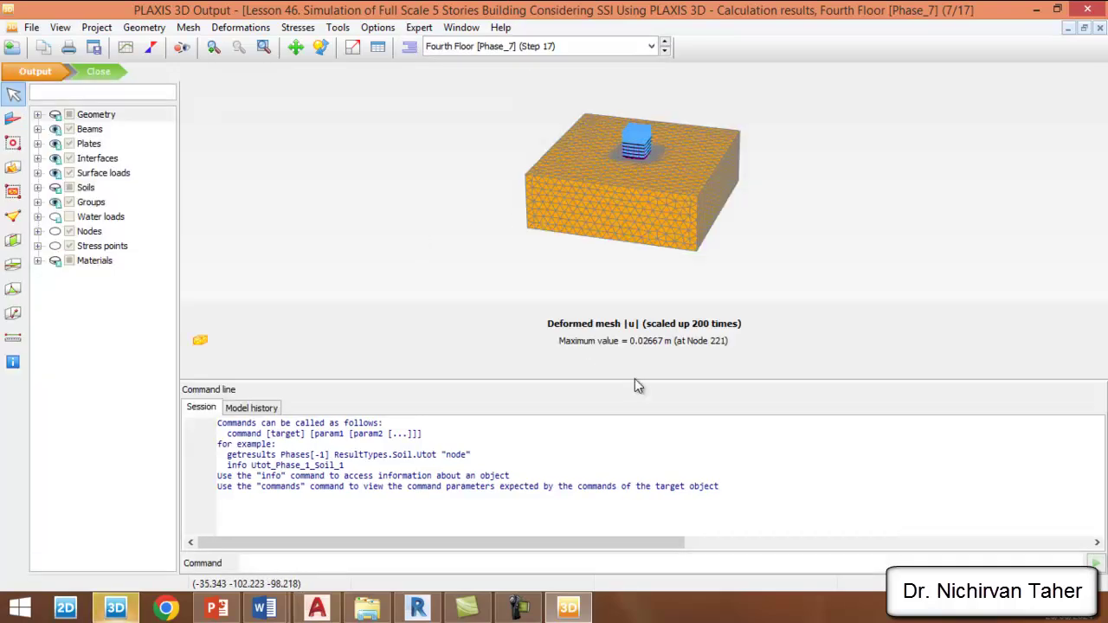
Step: Enlarge the model view and select the Fourth Floor phase results
left_click_drag(633, 381, 642, 538)
left_click(617, 50)
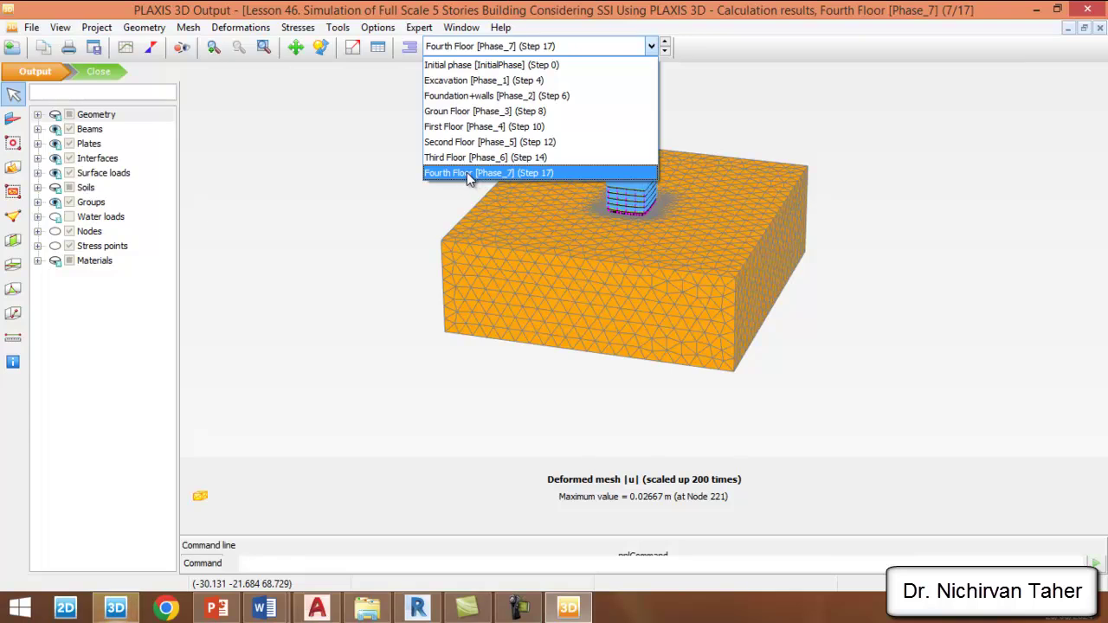
left_click(516, 175)
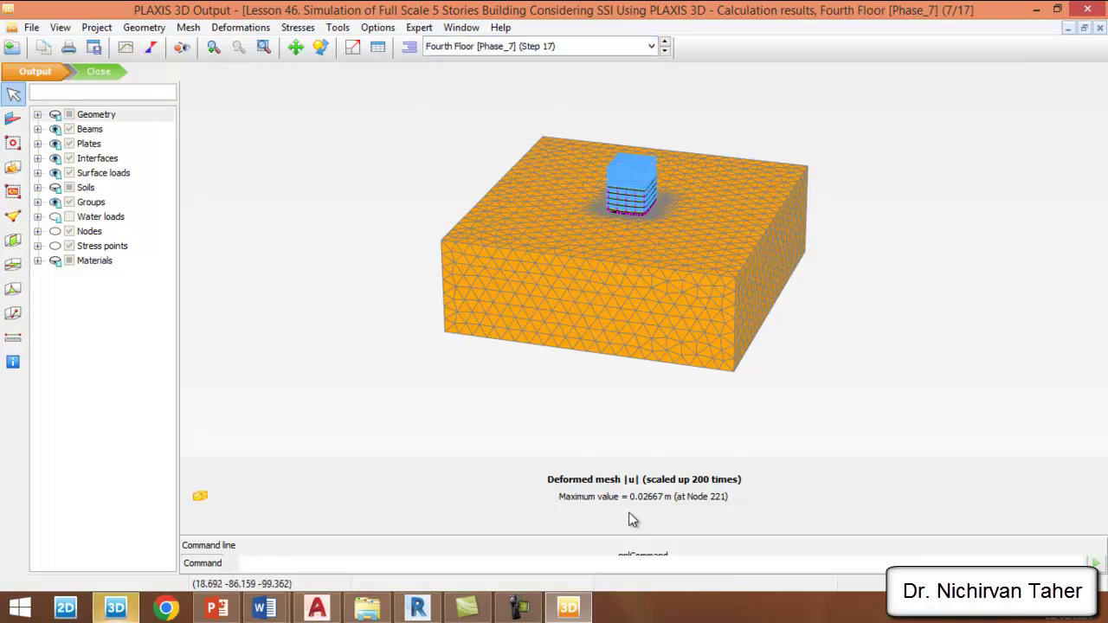
right_click_drag(629, 514, 636, 397)
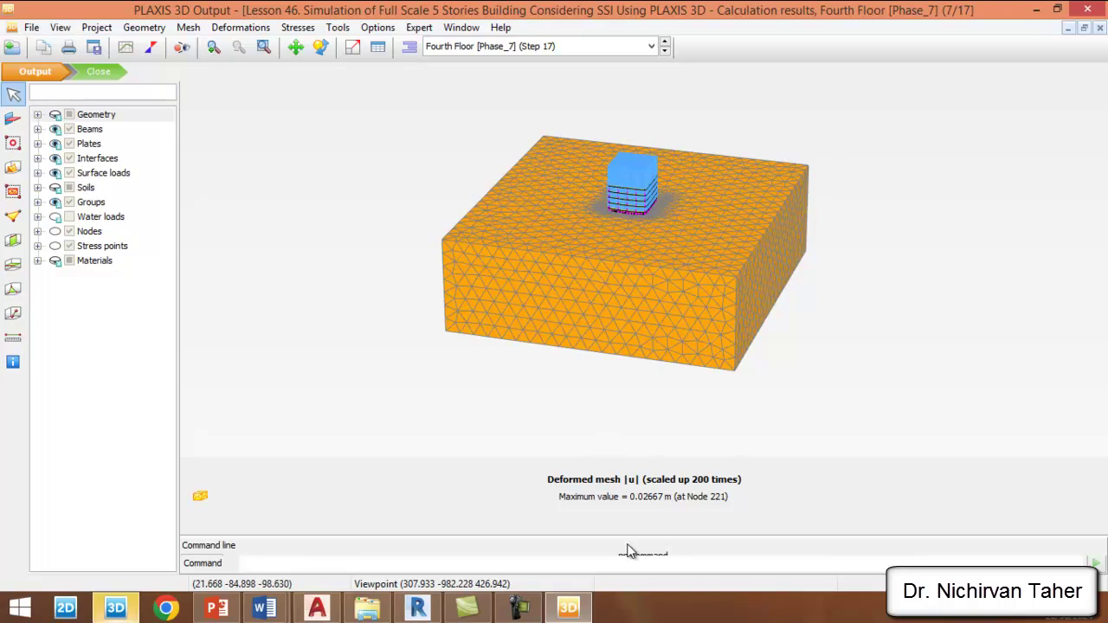
scroll(649, 230, "up", 5)
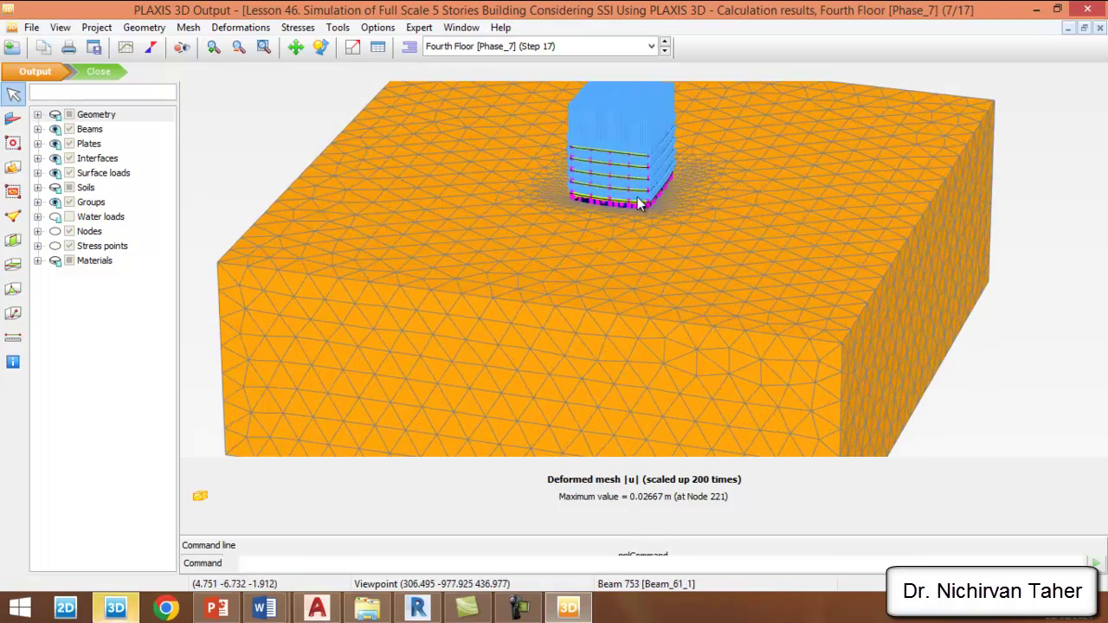
scroll(677, 192, "down", 5)
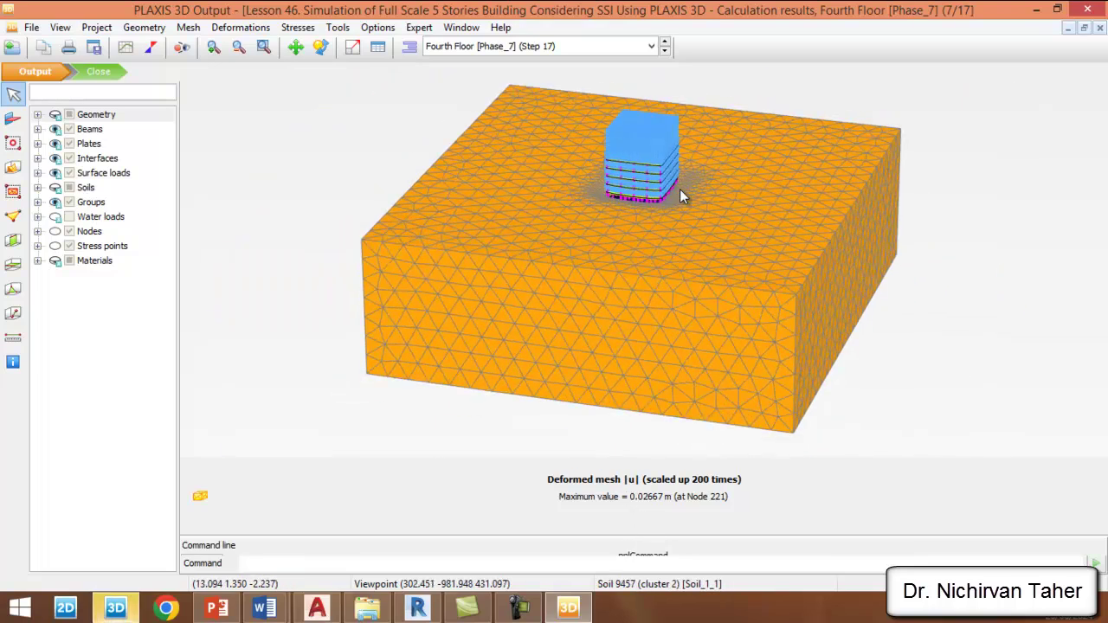
Step: Turn off Surface loads in the model explorer
left_click(319, 48)
mouse_move(361, 205)
left_mouse_down()
mouse_move(407, 218)
mouse_move(356, 203)
left_mouse_up()
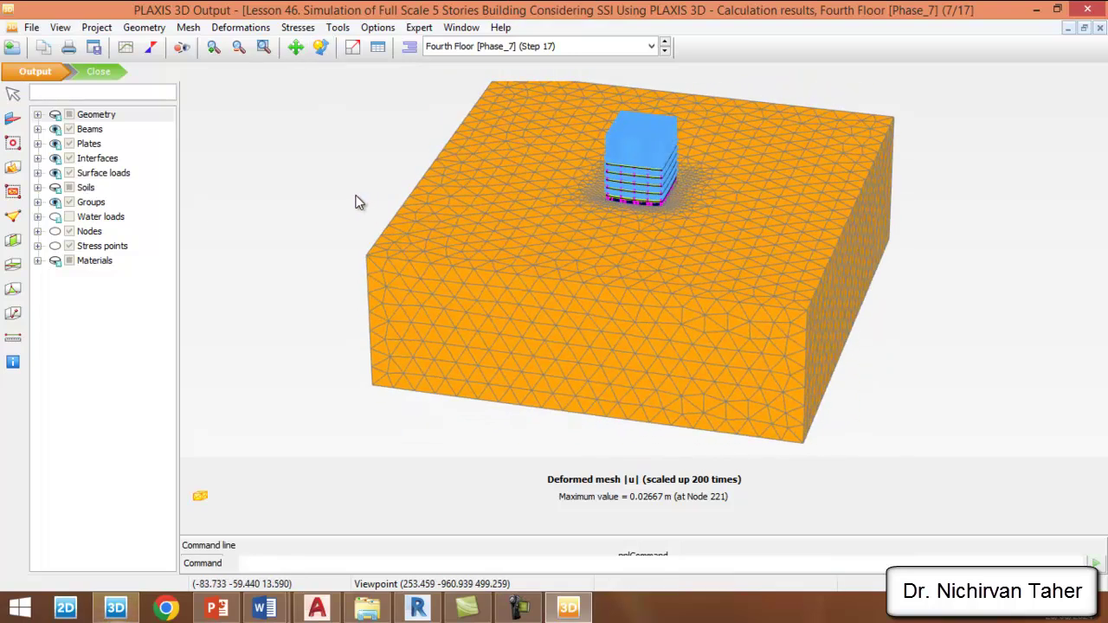
scroll(659, 134, "up", 3)
scroll(649, 137, "up", 3)
scroll(648, 136, "down", 2)
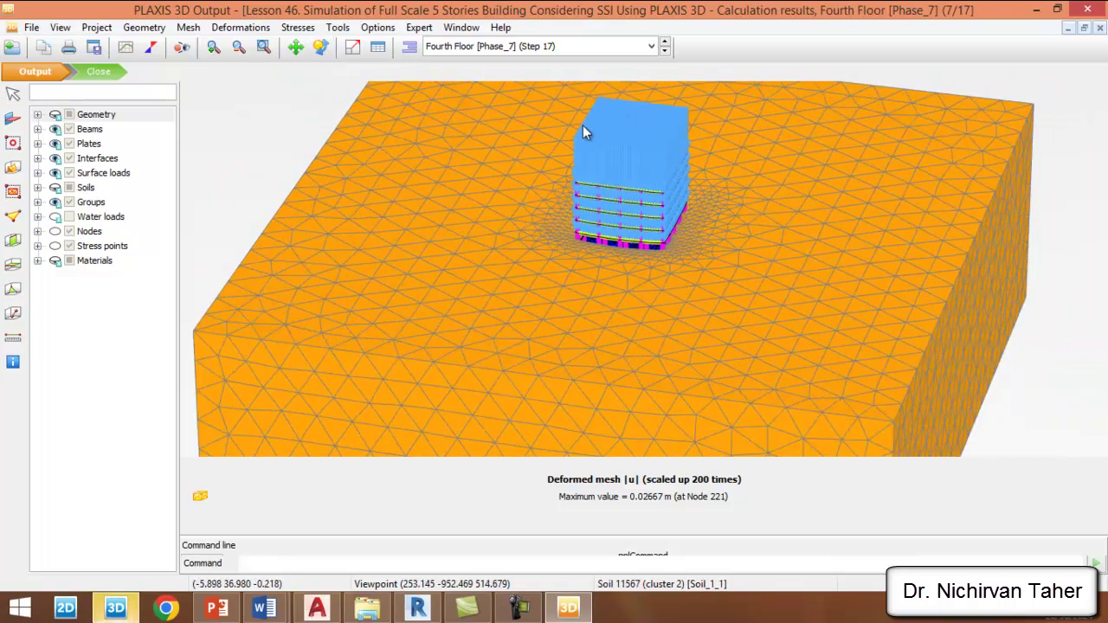
left_click(55, 172)
Step: Orbit the deformed model to show the building top and front face
scroll(544, 213, "up", 3)
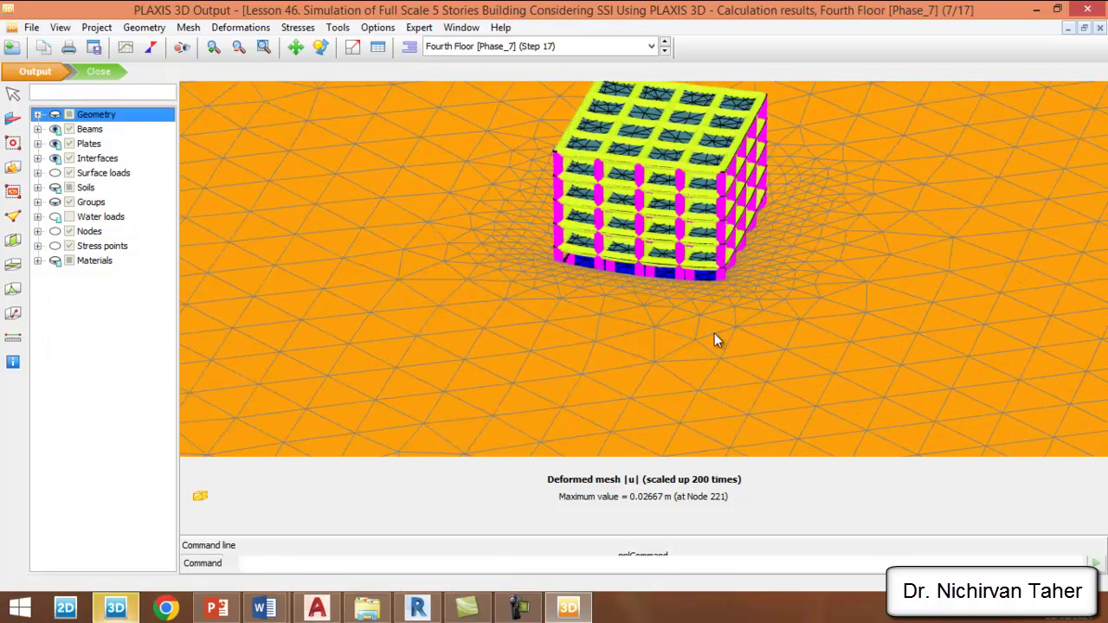
left_click(319, 48)
left_click_drag(801, 275, 678, 468)
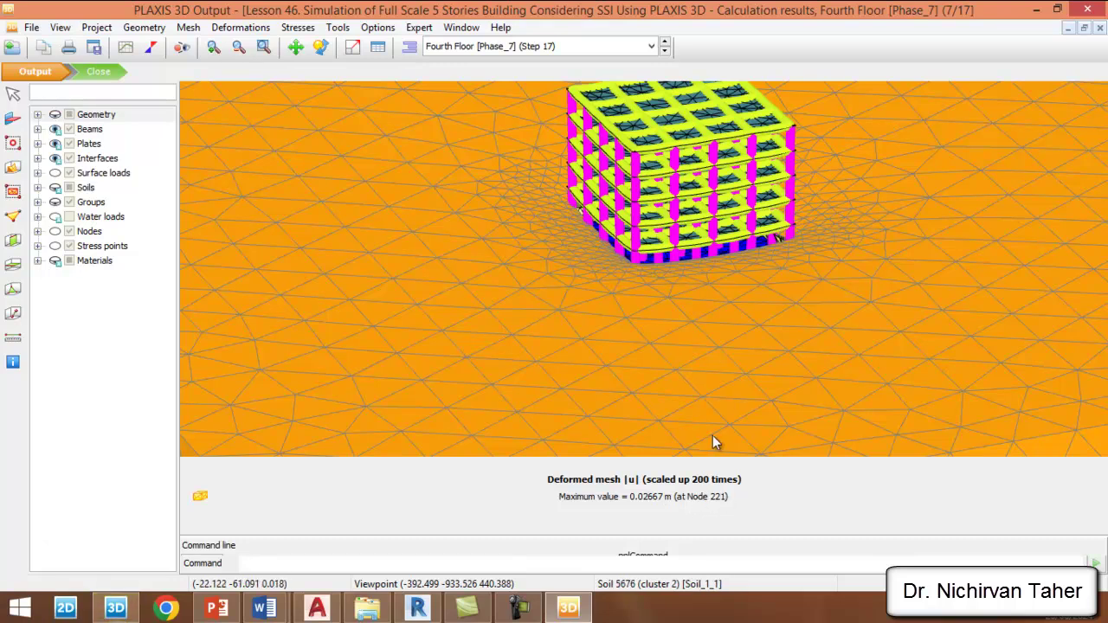
left_click_drag(601, 224, 641, 286)
Step: Plot total displacement |u| contours from the Deformations menu
left_click(249, 28)
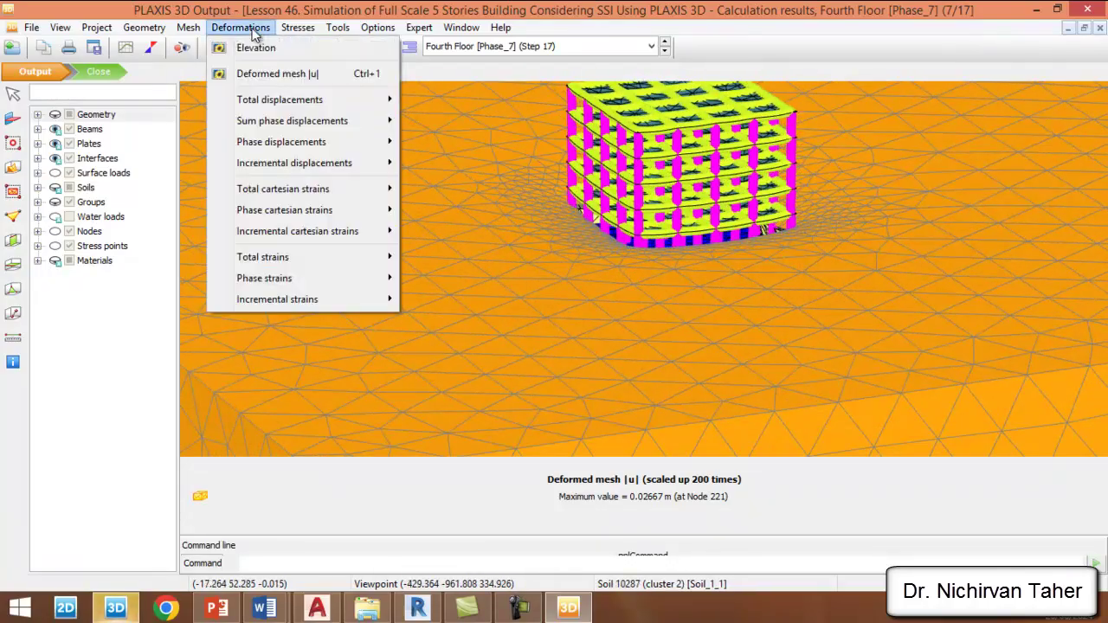
mouse_move(362, 109)
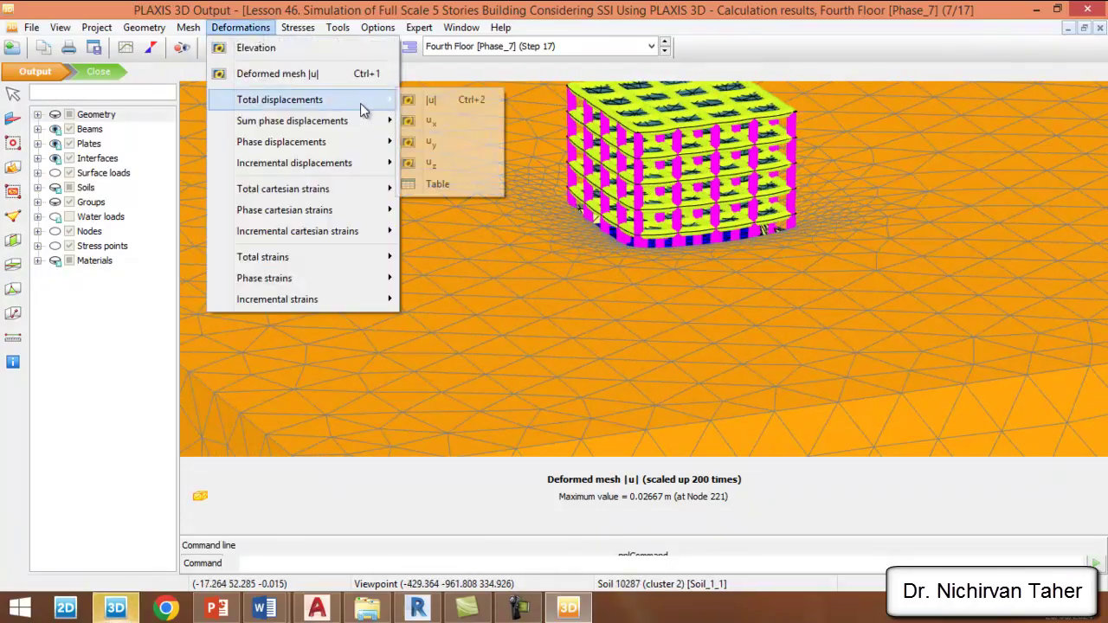
left_click(444, 100)
scroll(563, 260, "down", 5)
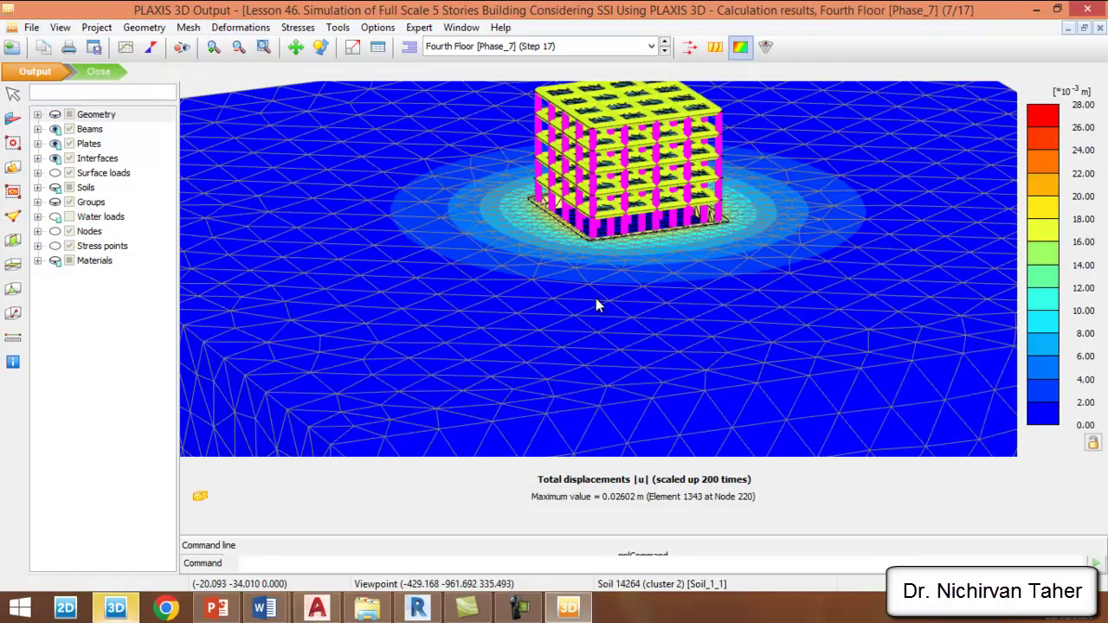
Step: Show the Foundation+walls [Phase_2] results and enlarge the view around the pit
left_click(650, 47)
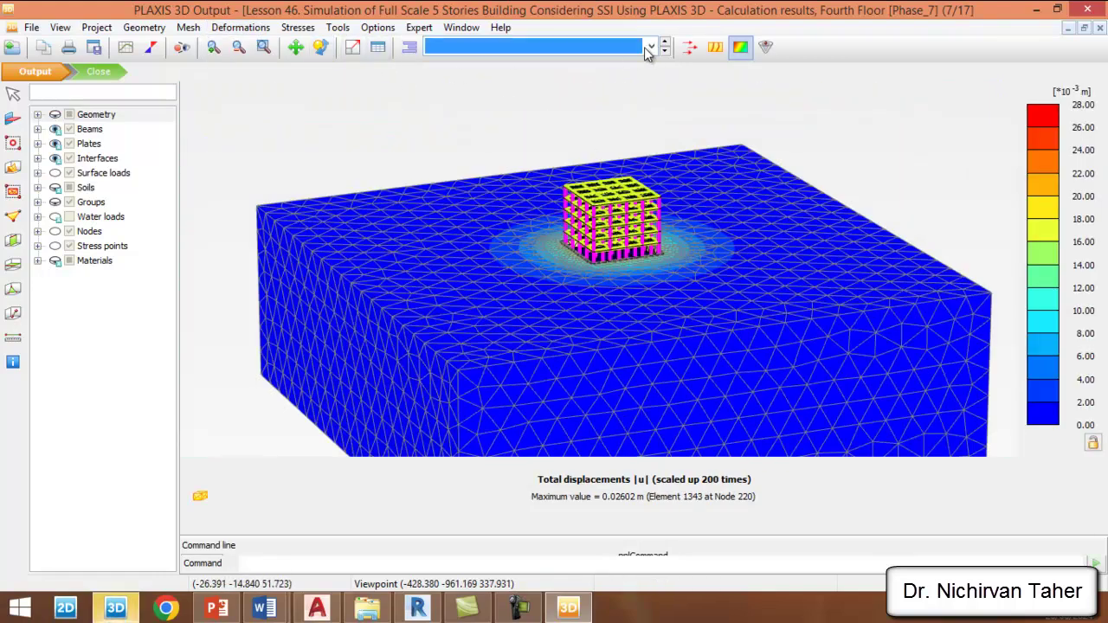
left_click(542, 97)
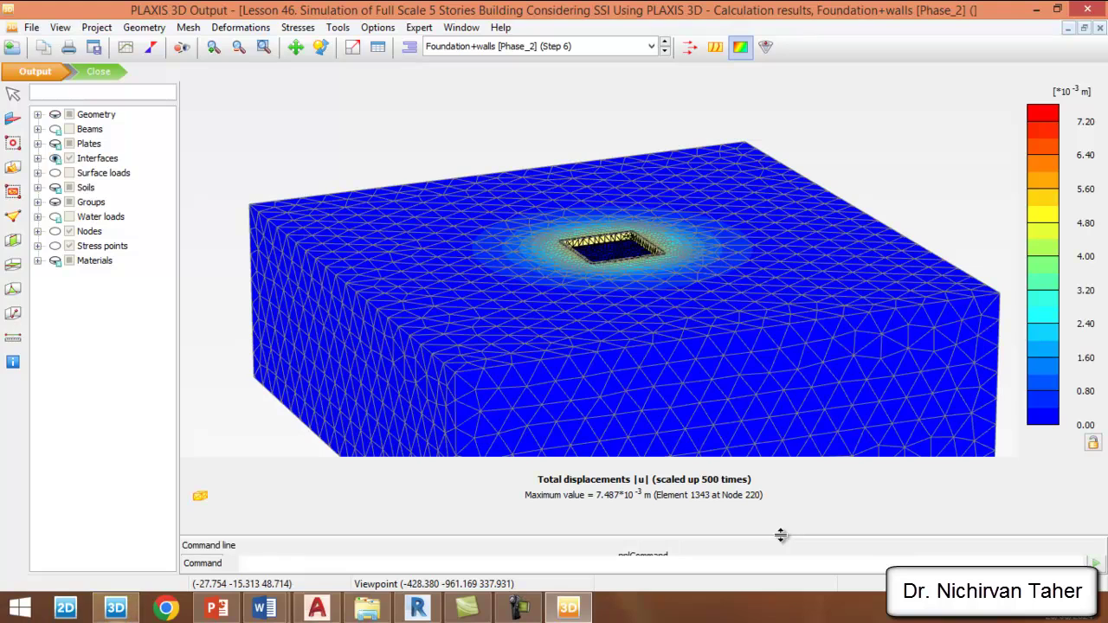
left_click_drag(781, 536, 764, 574)
scroll(655, 263, "up", 5)
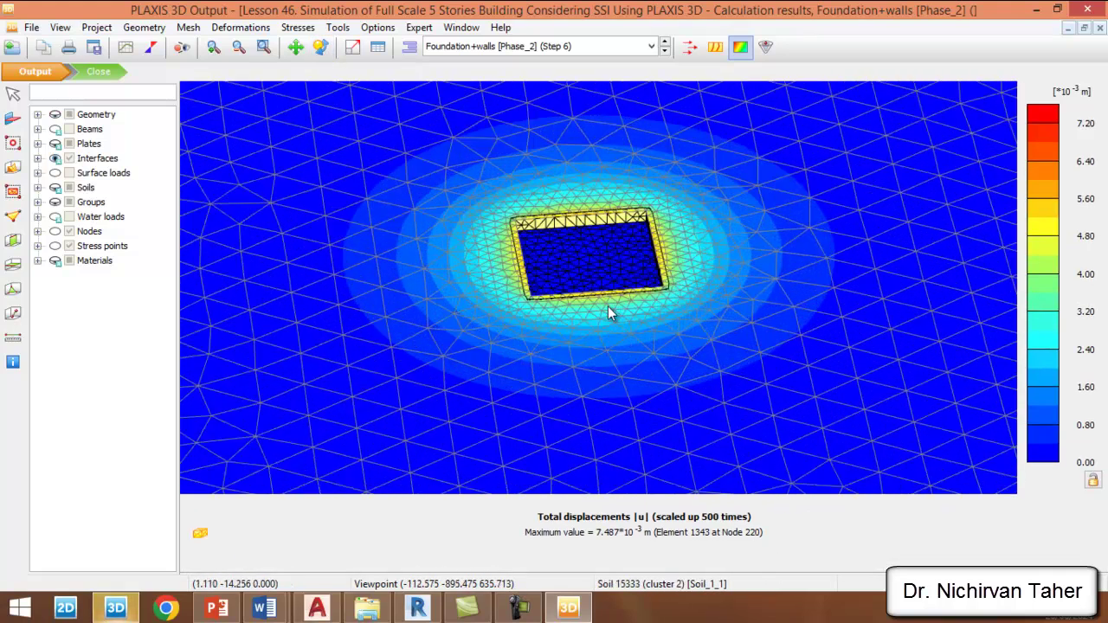
scroll(602, 300, "up", 2)
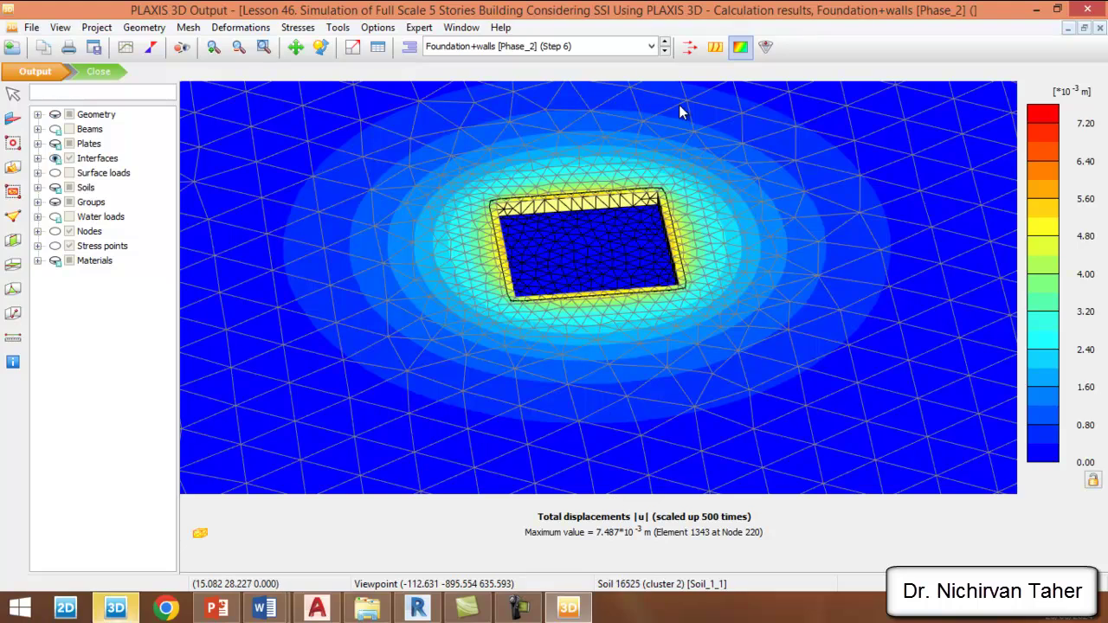
Step: Step the |u| contours through Groun Floor, First, Second, Third and Fourth Floor phases
left_click(666, 52)
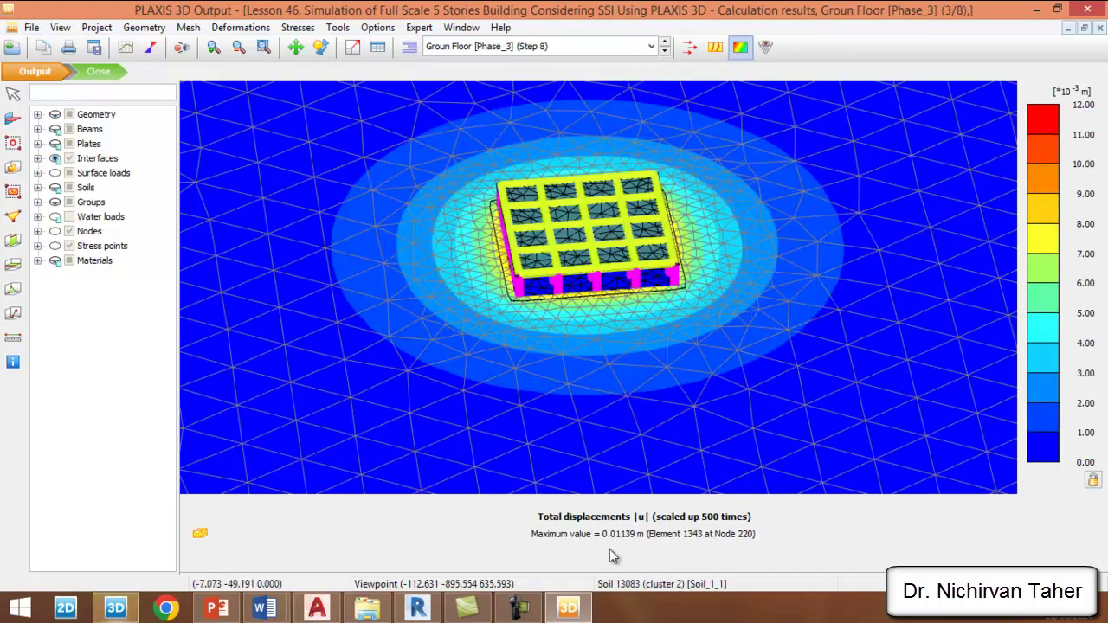
left_click(666, 52)
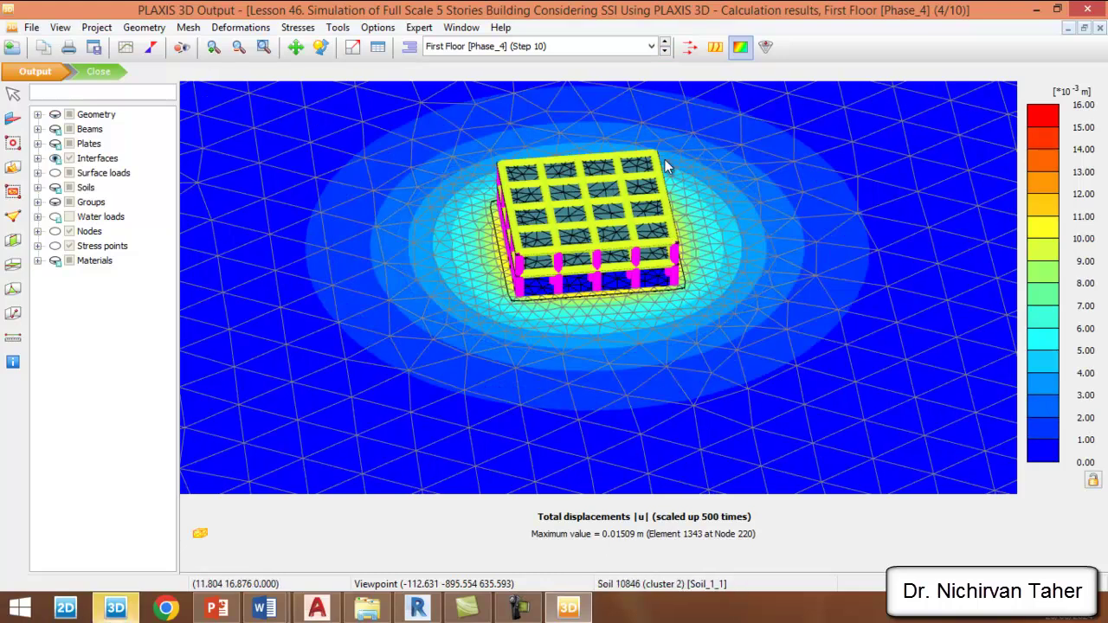
left_click(665, 52)
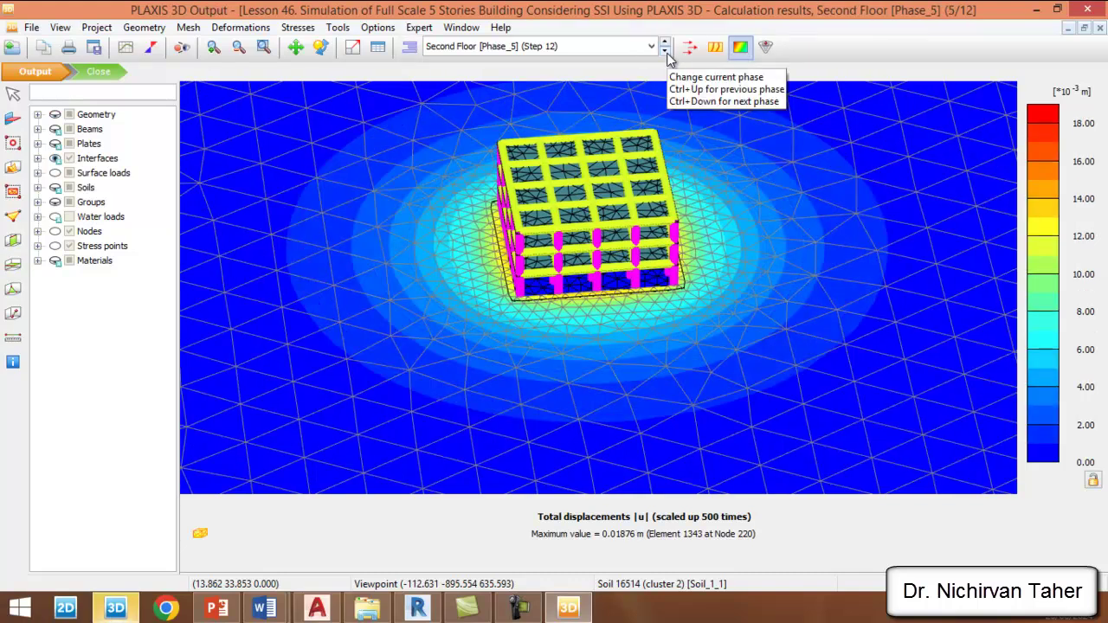
left_click(665, 52)
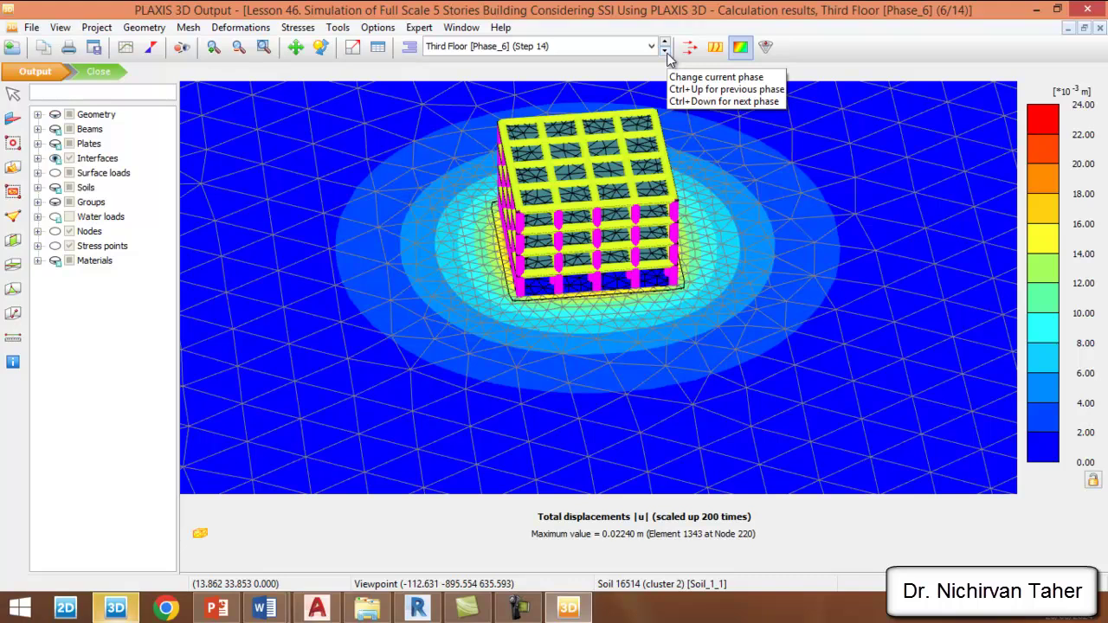
left_click(665, 53)
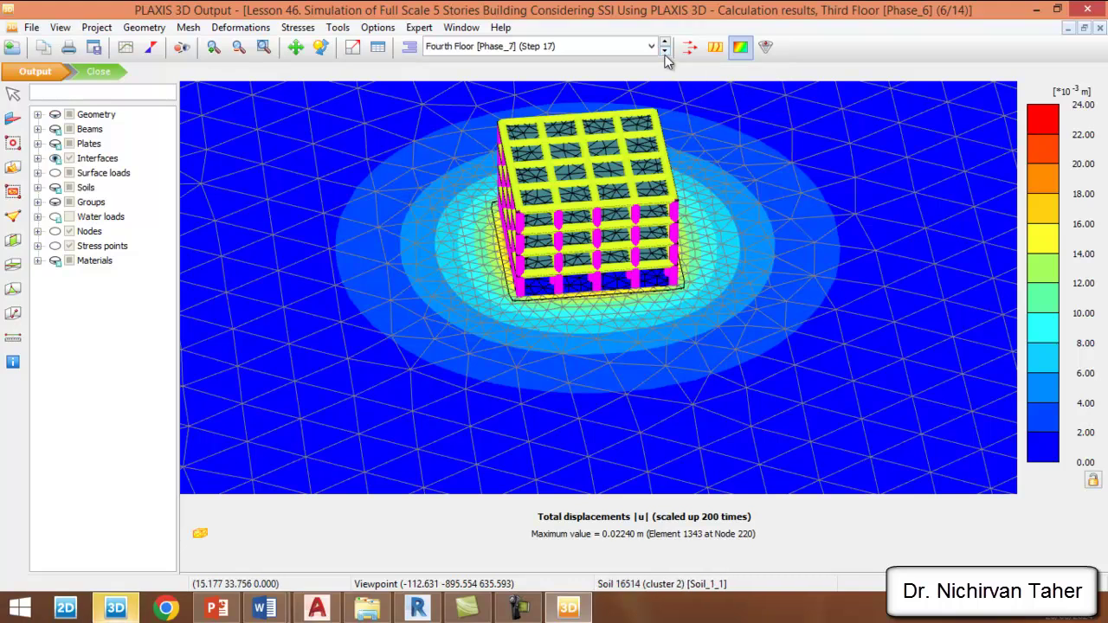